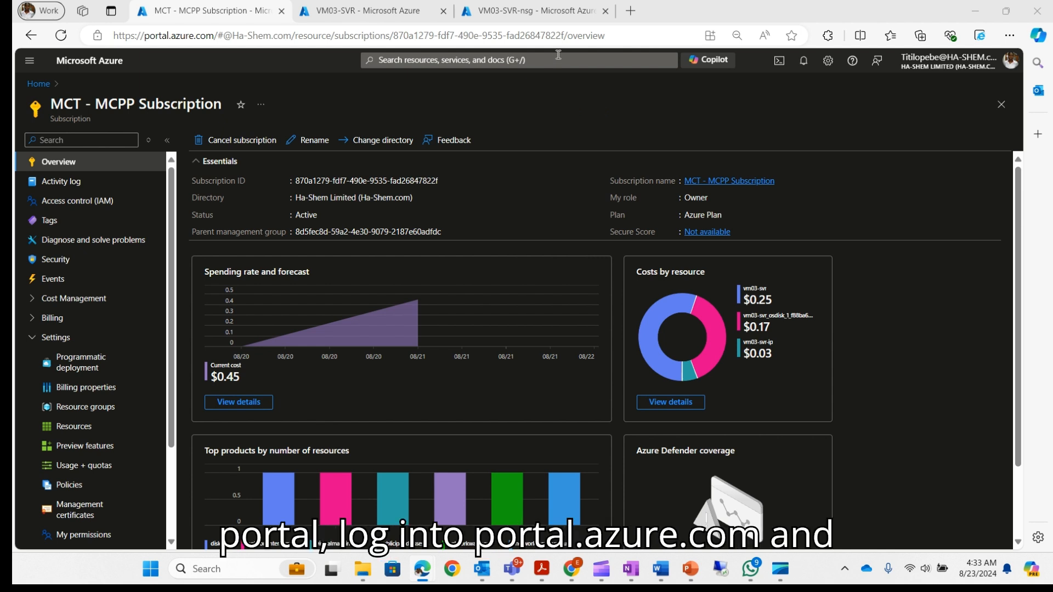
Step: Open the VM03-SVR virtual machine from the subscription's resources
left_click_drag(172, 275, 169, 350)
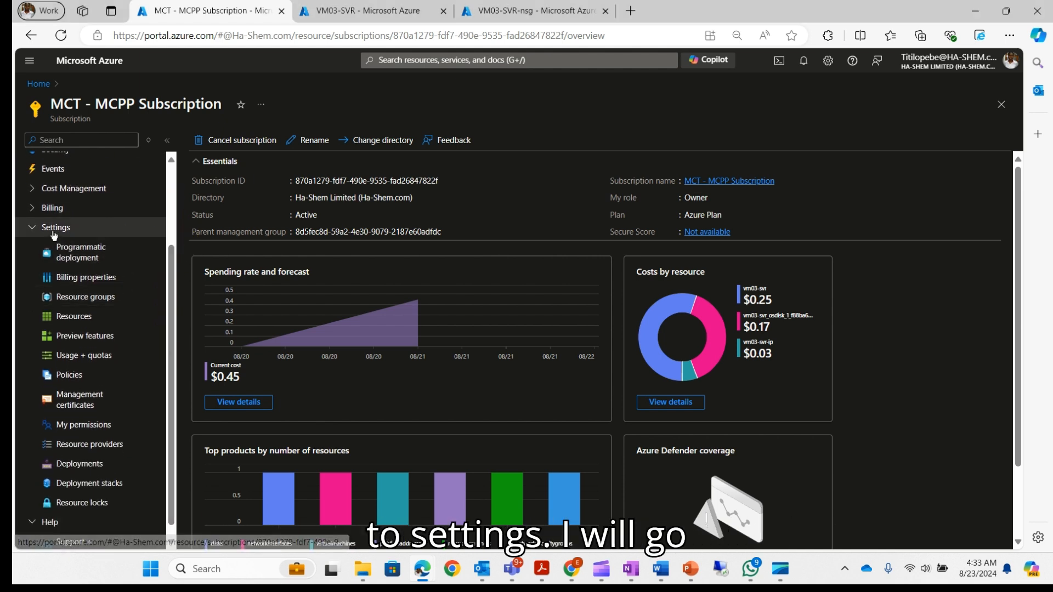
left_click(85, 320)
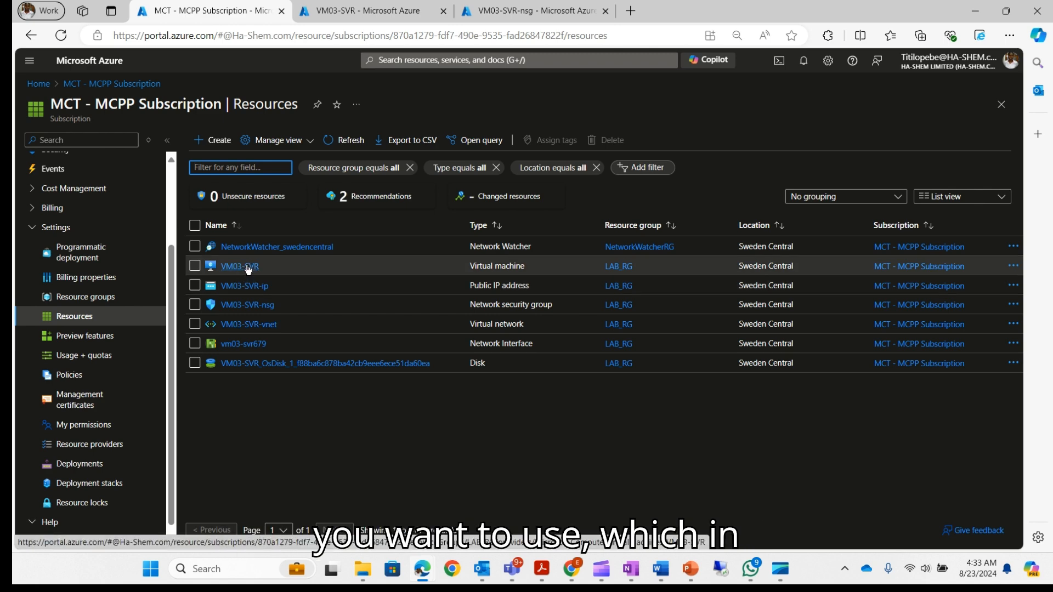
left_click(246, 268)
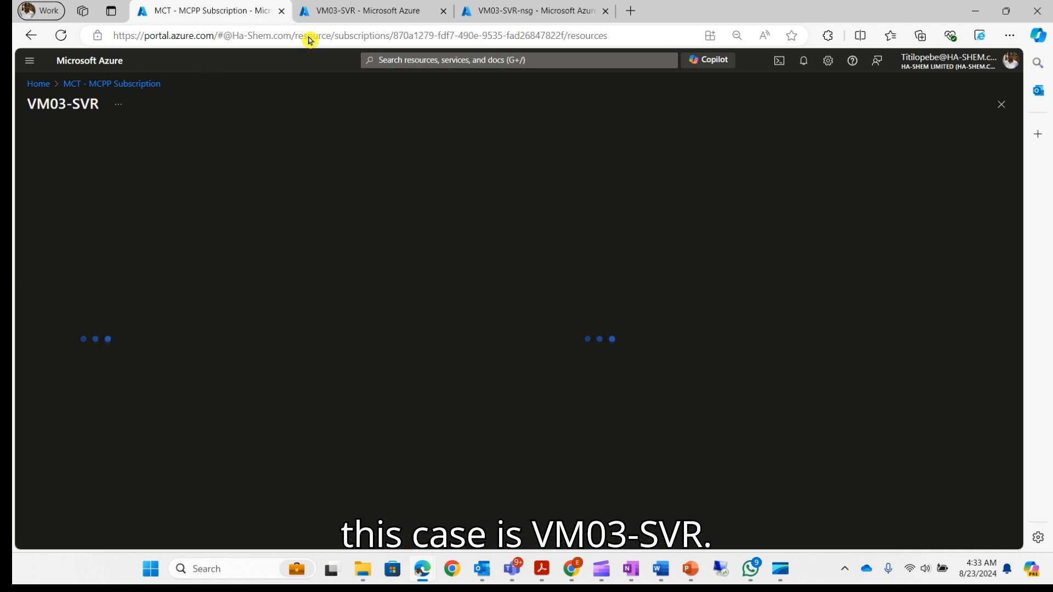
left_click(388, 12)
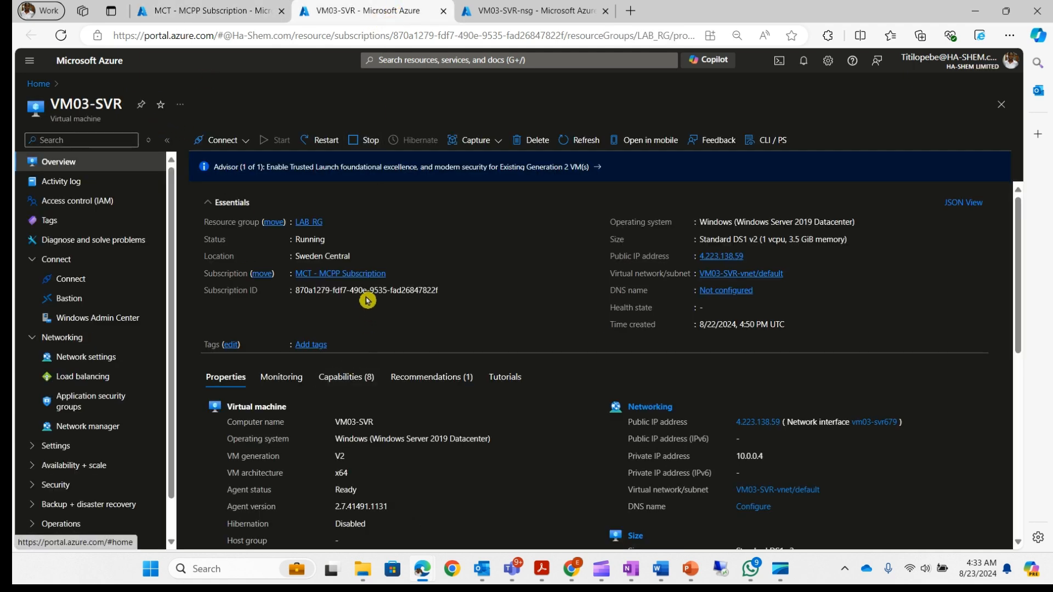
Step: Open the virtual machine's Connect page and check the port used for remote connections
mouse_move(172, 278)
left_mouse_down()
mouse_move(179, 321)
mouse_move(190, 277)
left_mouse_up()
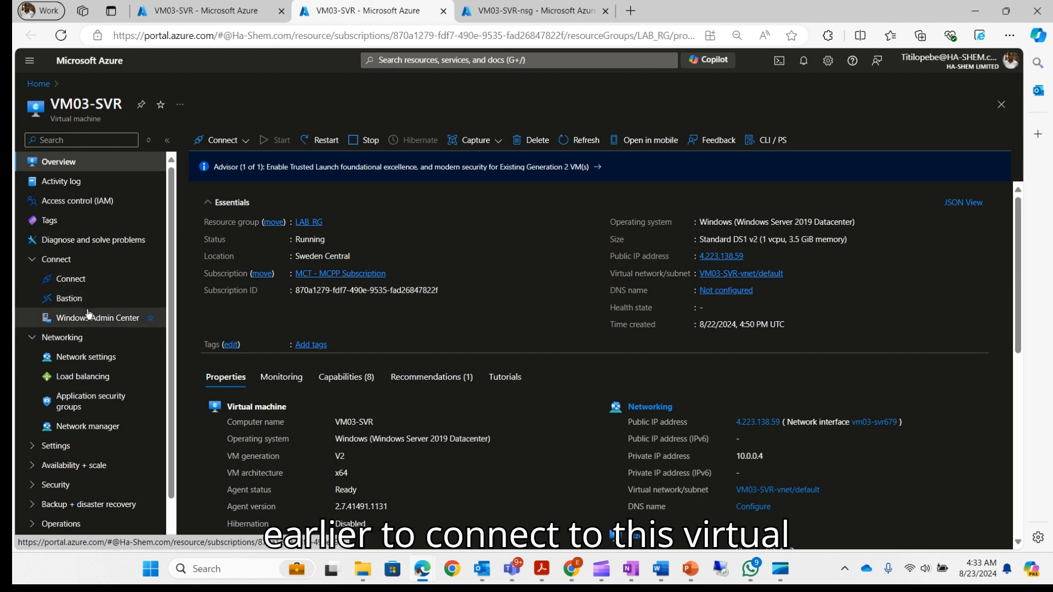
left_click(75, 284)
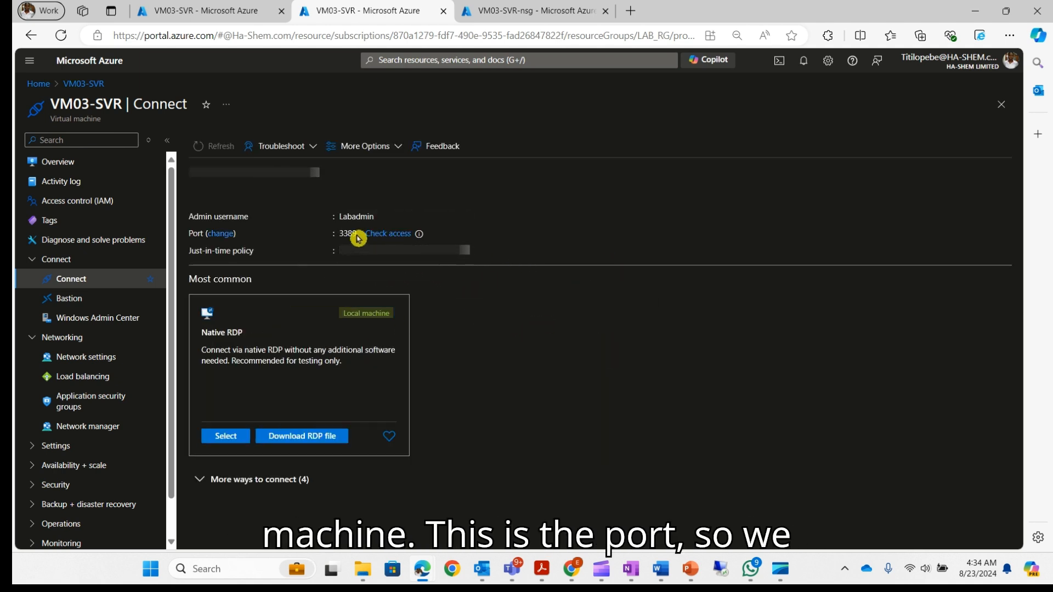
left_click_drag(359, 235, 337, 235)
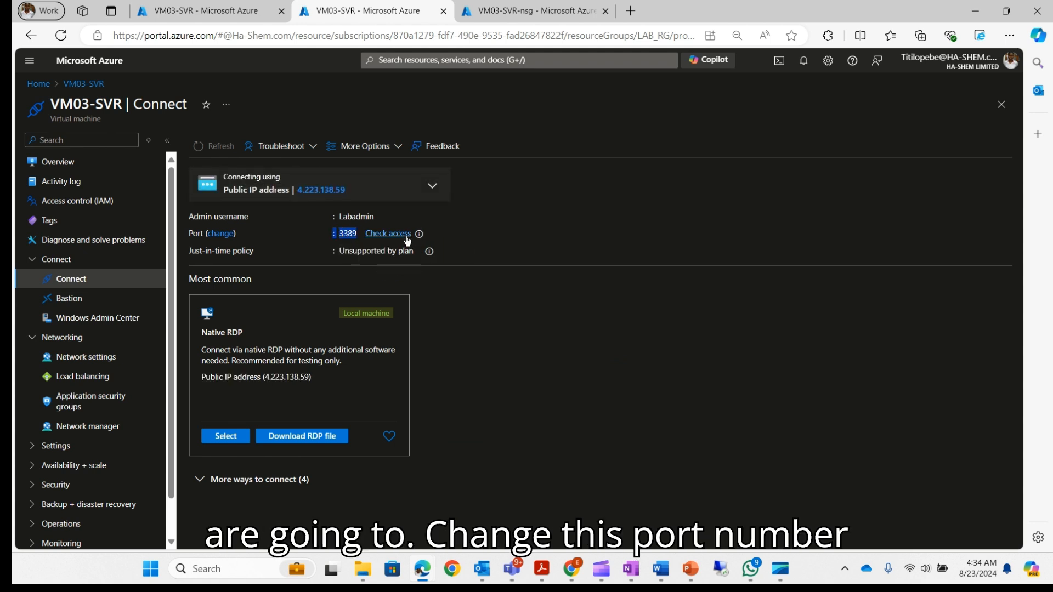
left_click(348, 233)
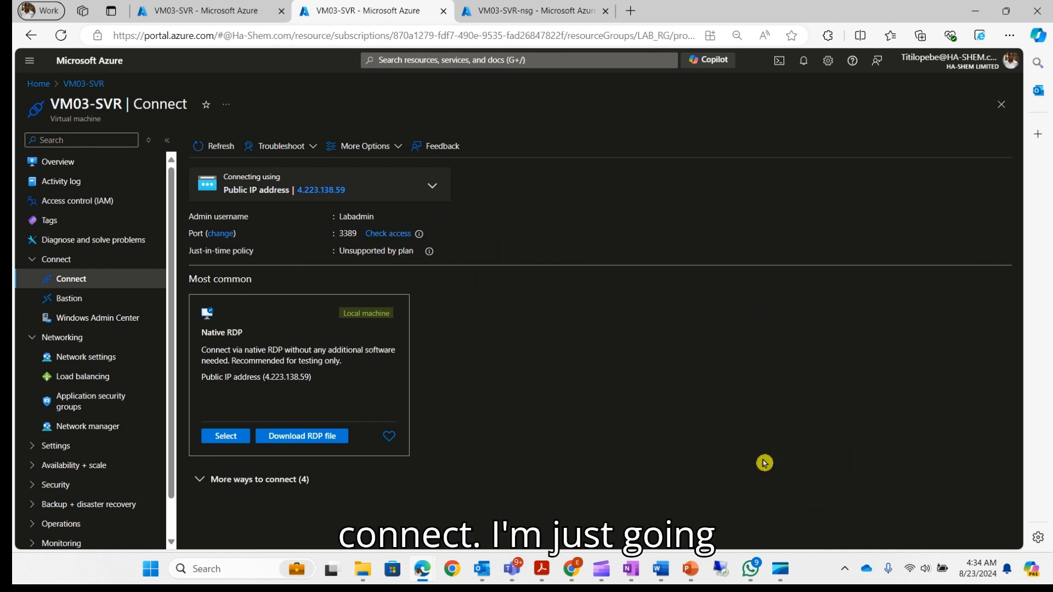
Step: Copy the virtual machine's public IP address and start a Remote Desktop connection to 4.223.138.59:3389
mouse_move(388, 192)
left_click(355, 195)
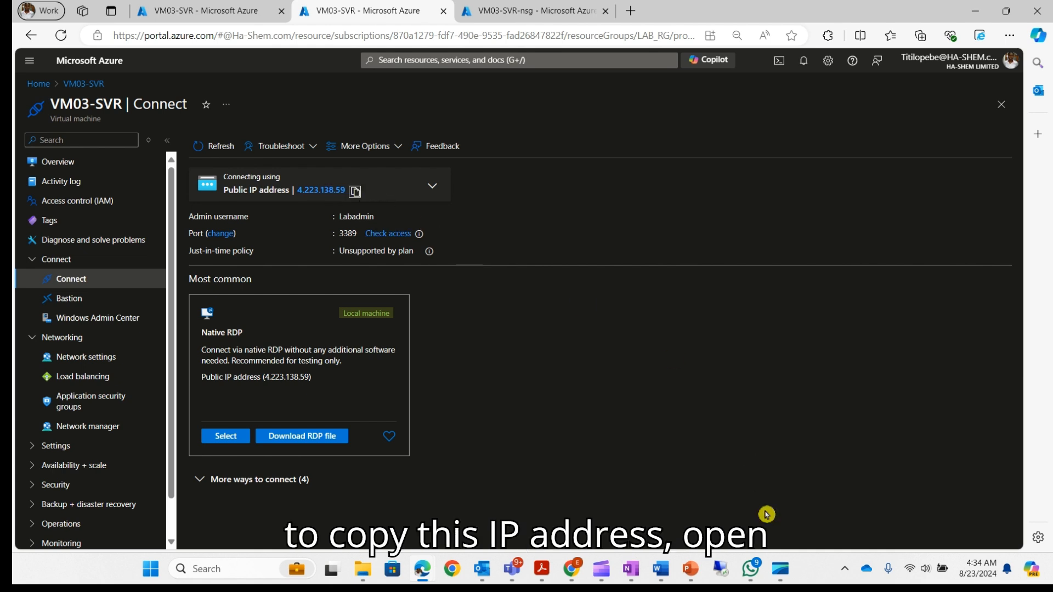
left_click(722, 571)
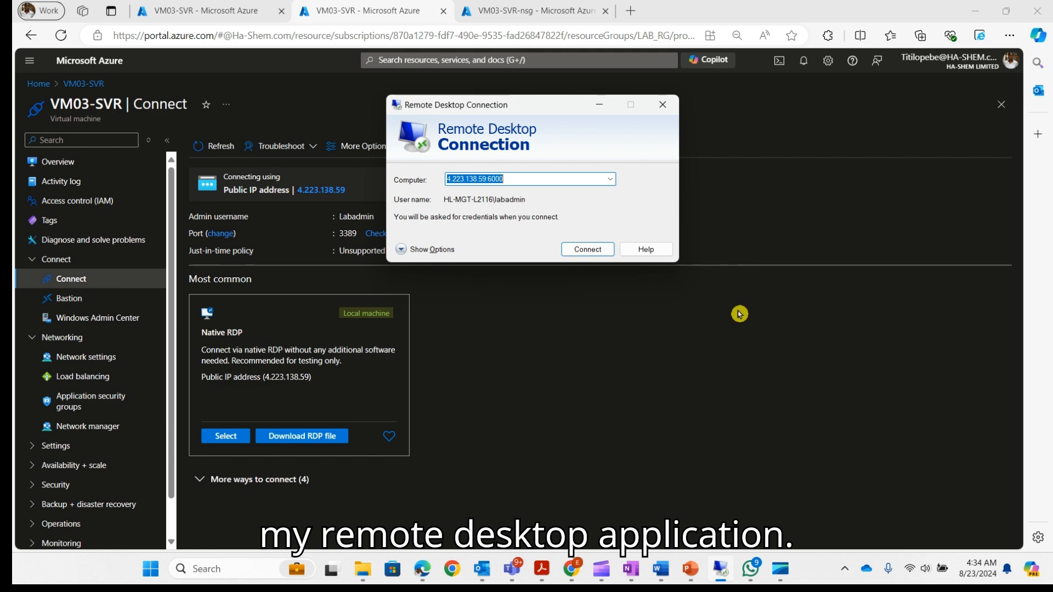
left_click_drag(505, 179, 489, 179)
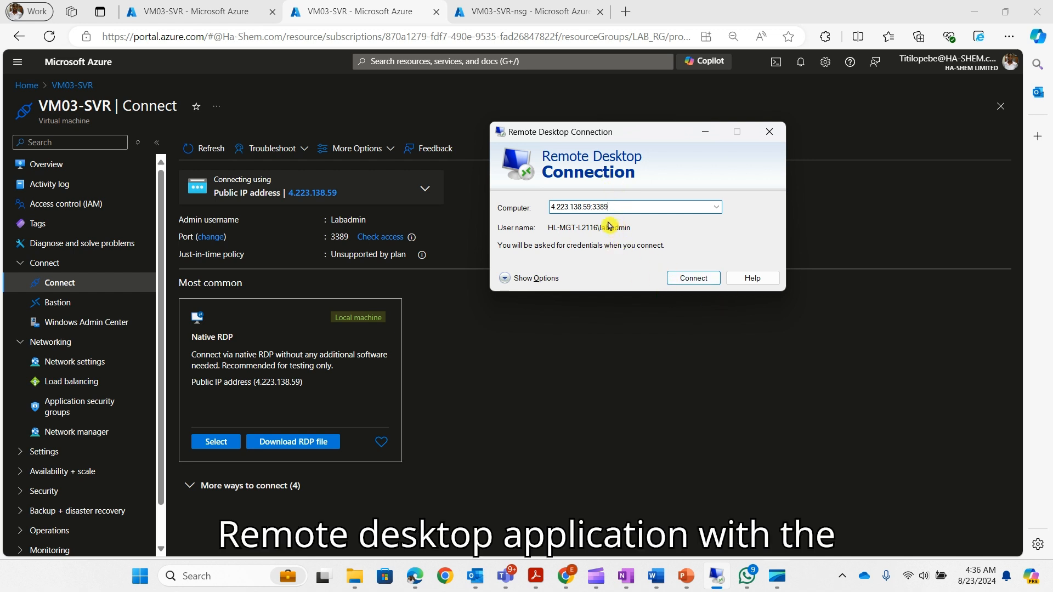
left_click(685, 281)
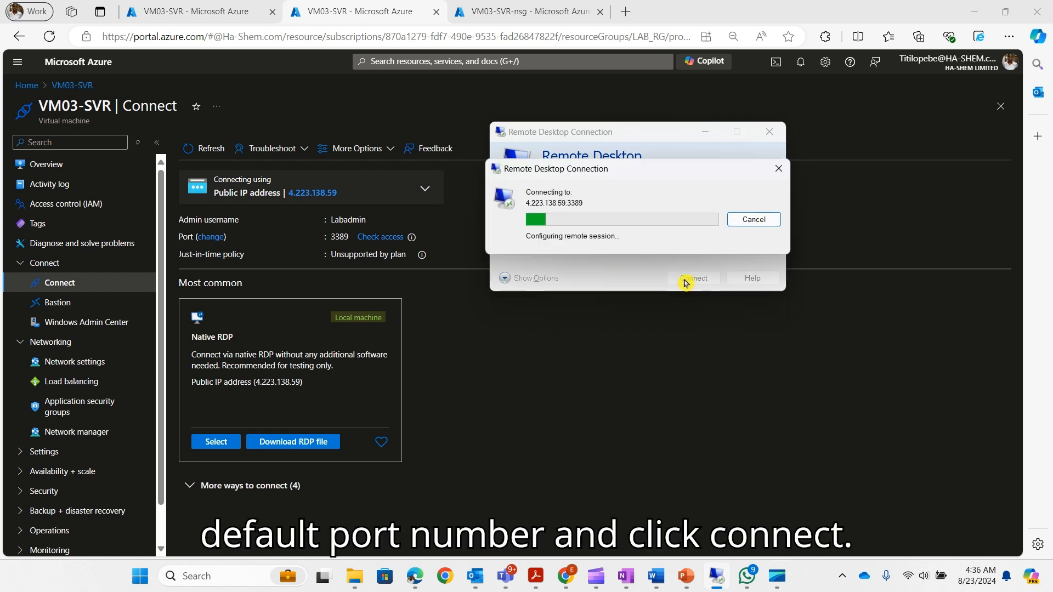
Step: Sign in to the remote session with the account password, accept the connection, and minimize the session window
type("•")
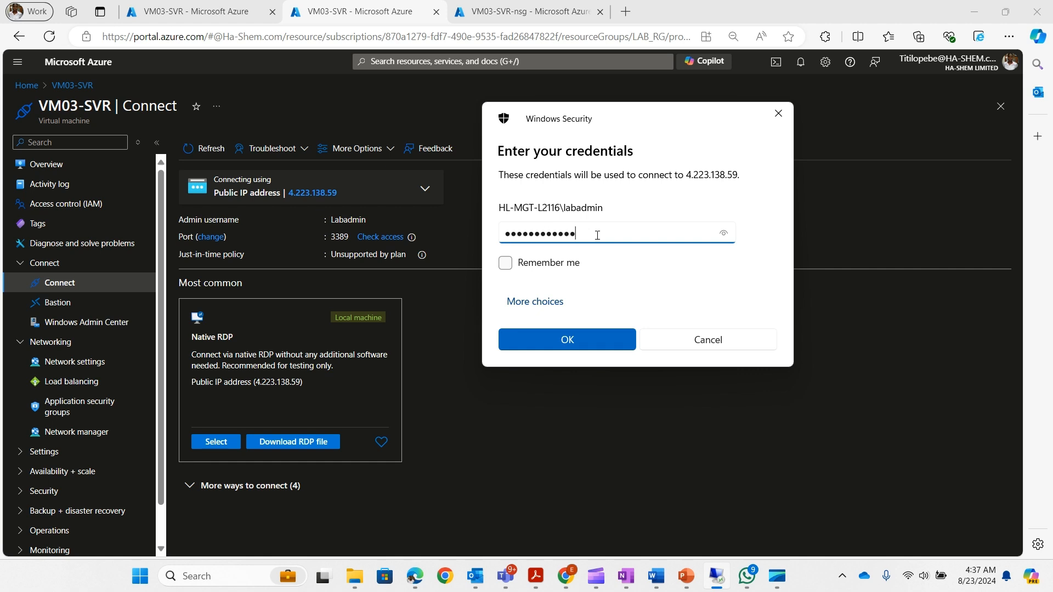
left_click(578, 340)
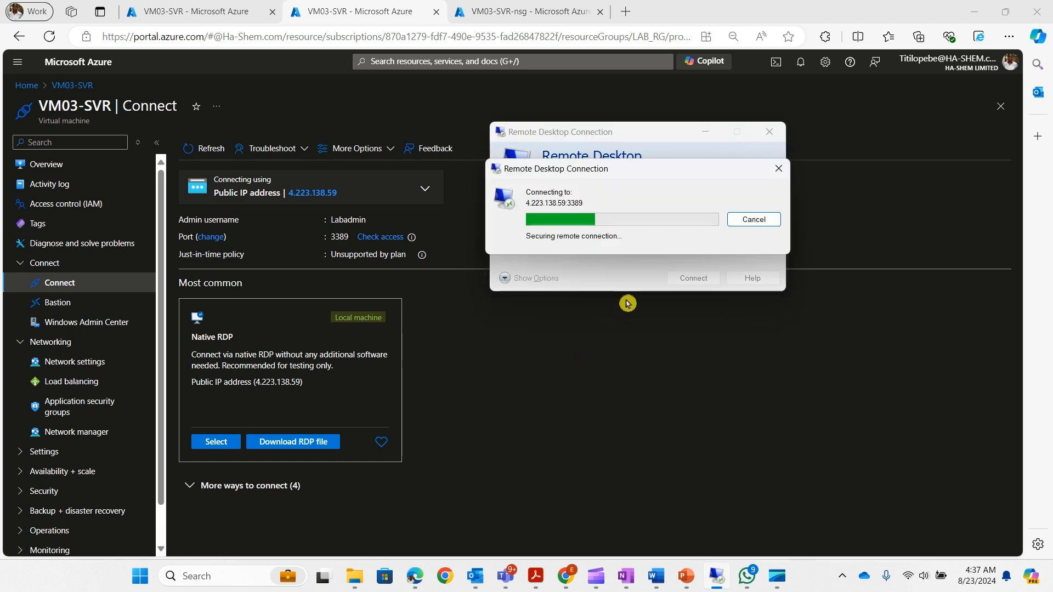
left_click(683, 324)
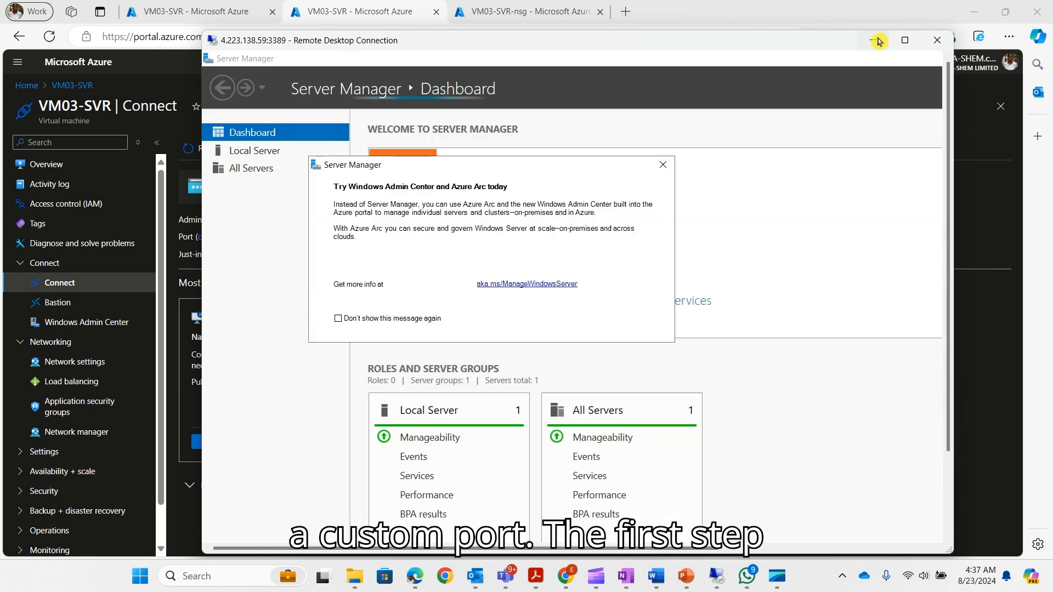
left_click(877, 40)
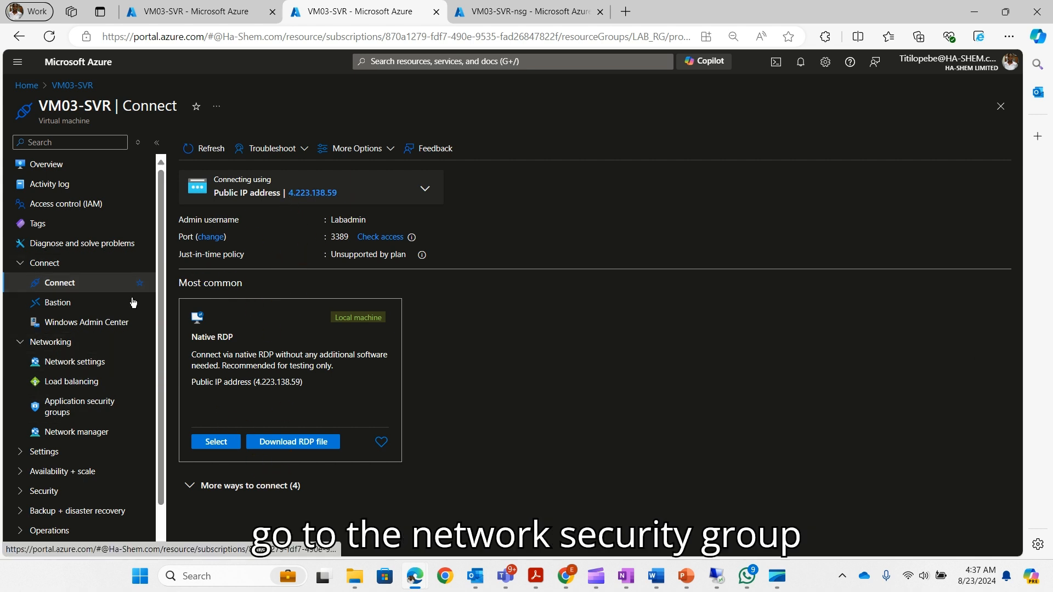
Step: From VM03-SVR's network settings in the Azure portal, open the inbound security rules of network security group VM03-SVR-nsg
left_click(78, 363)
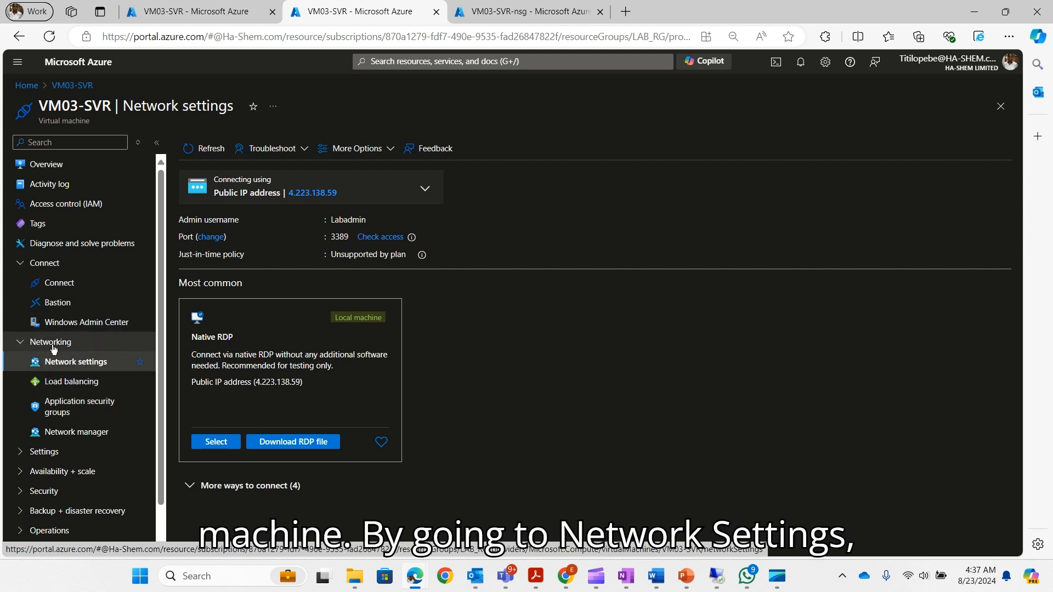
left_click(84, 367)
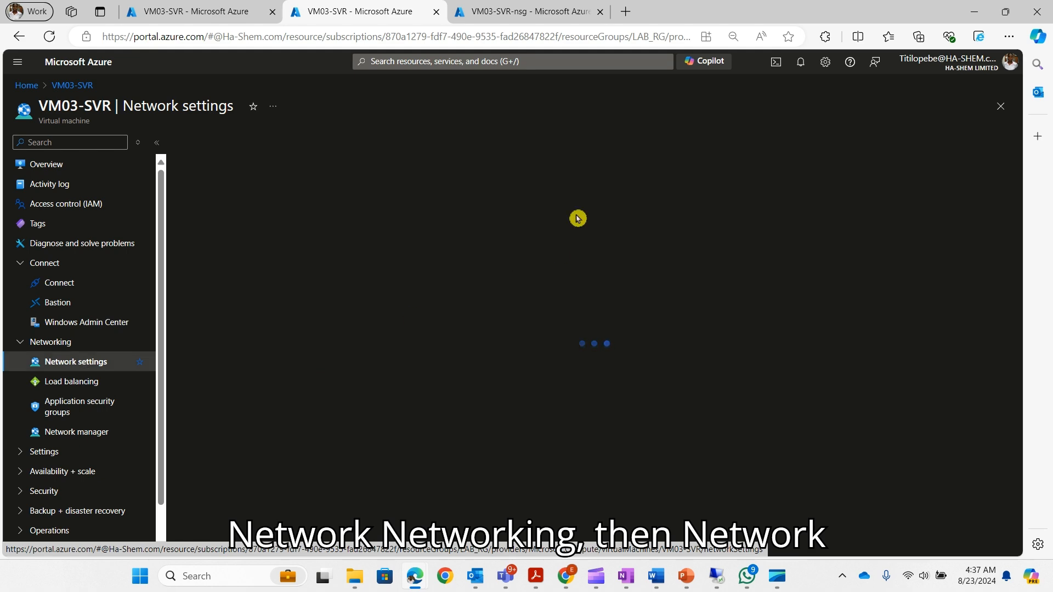
left_click(545, 12)
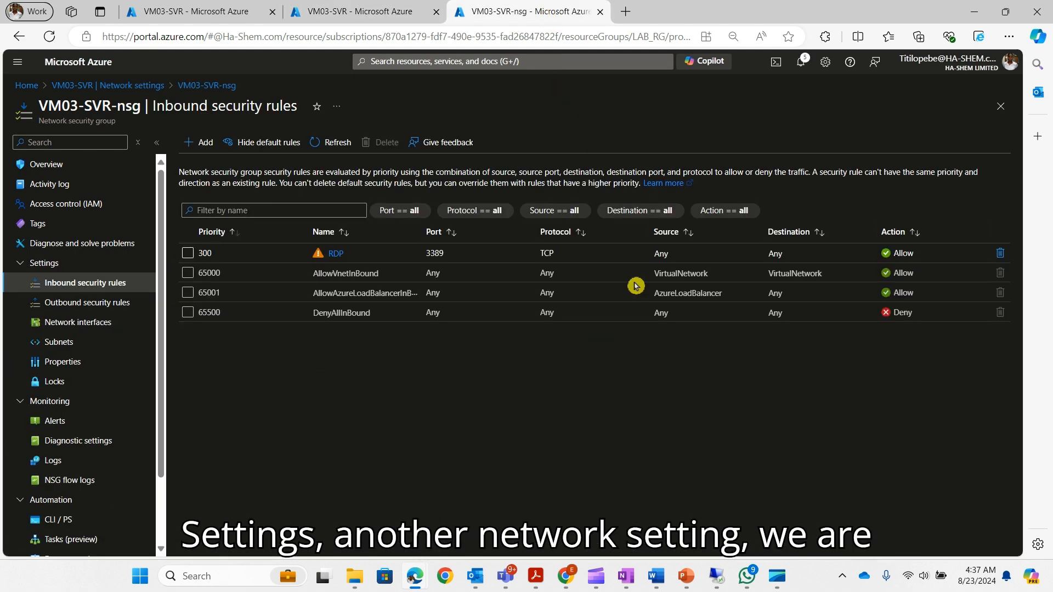
left_click(374, 12)
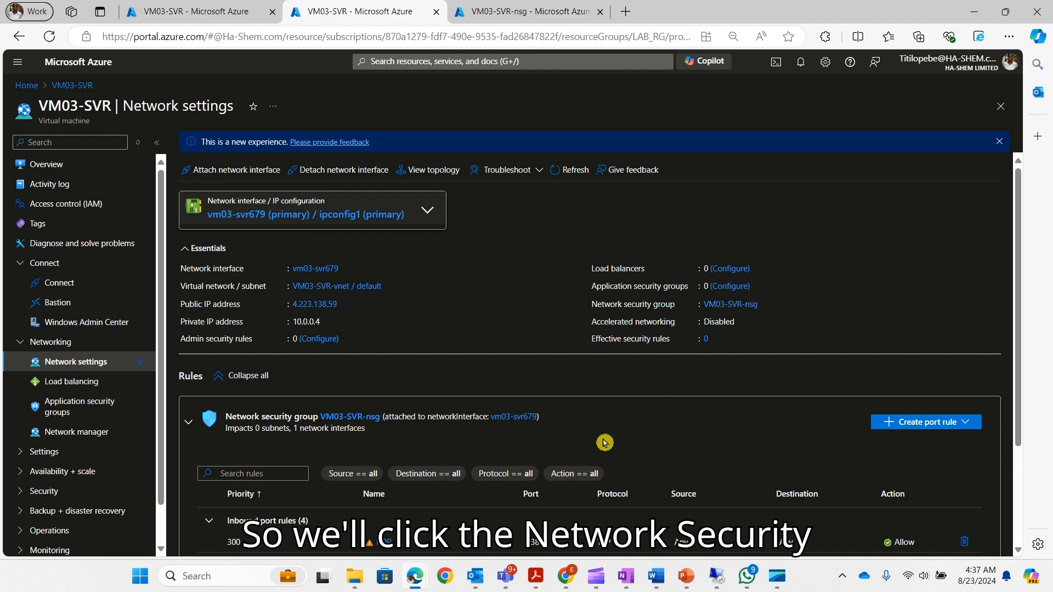
scroll(521, 482, "down", 3)
scroll(739, 320, "up", 3)
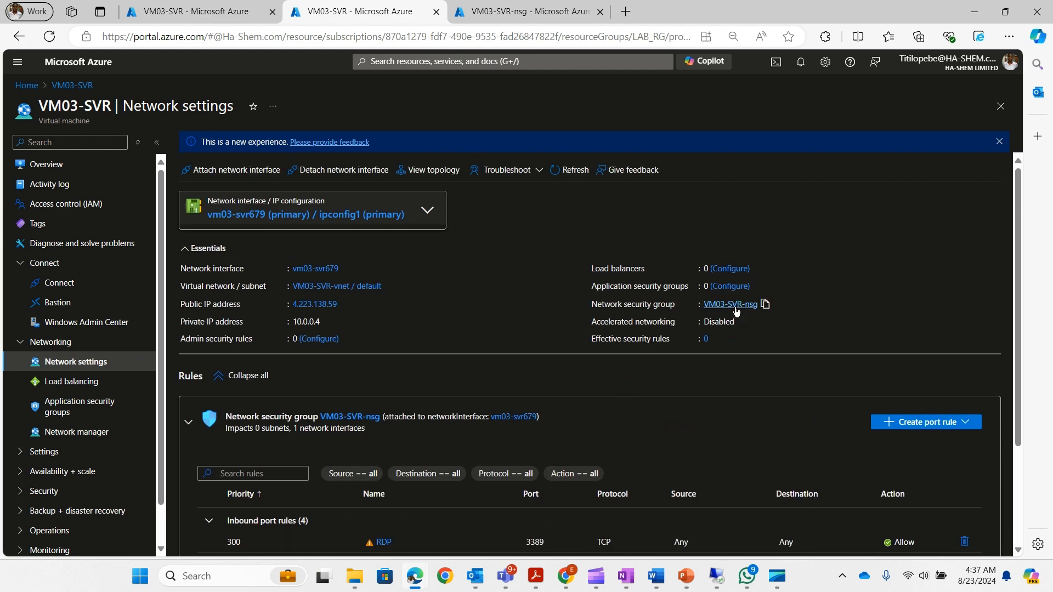
left_click(734, 305)
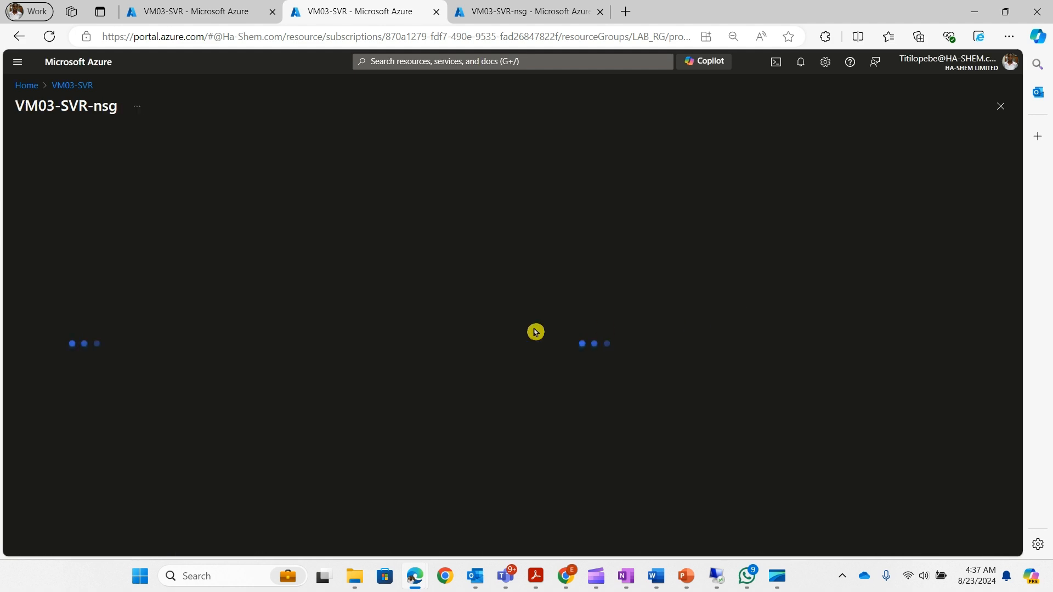
left_click(519, 12)
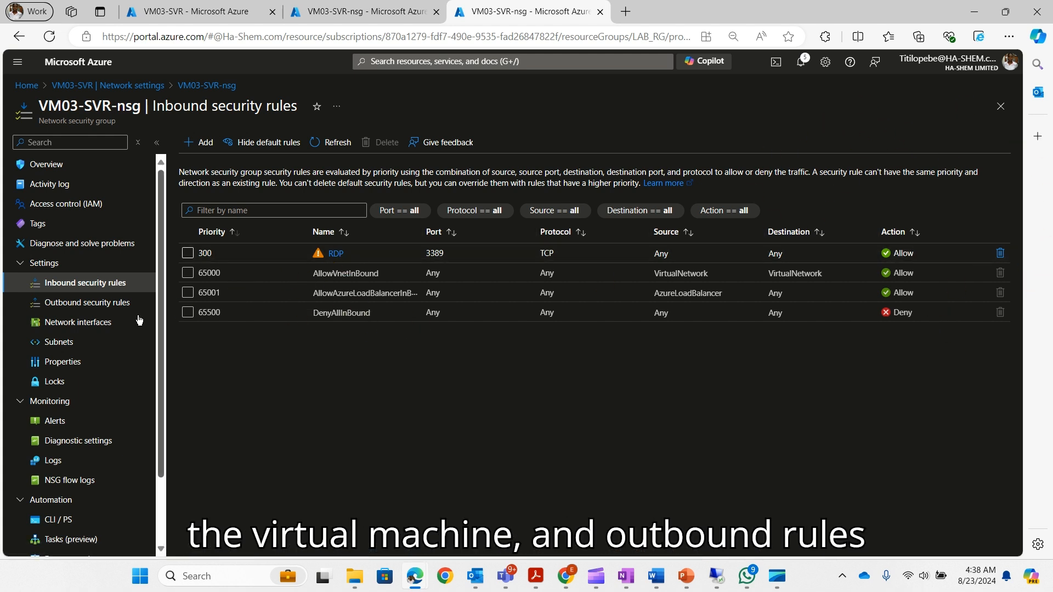
Step: Review the outbound security rules and return to the inbound rules to check the RDP rule's port
left_click(92, 312)
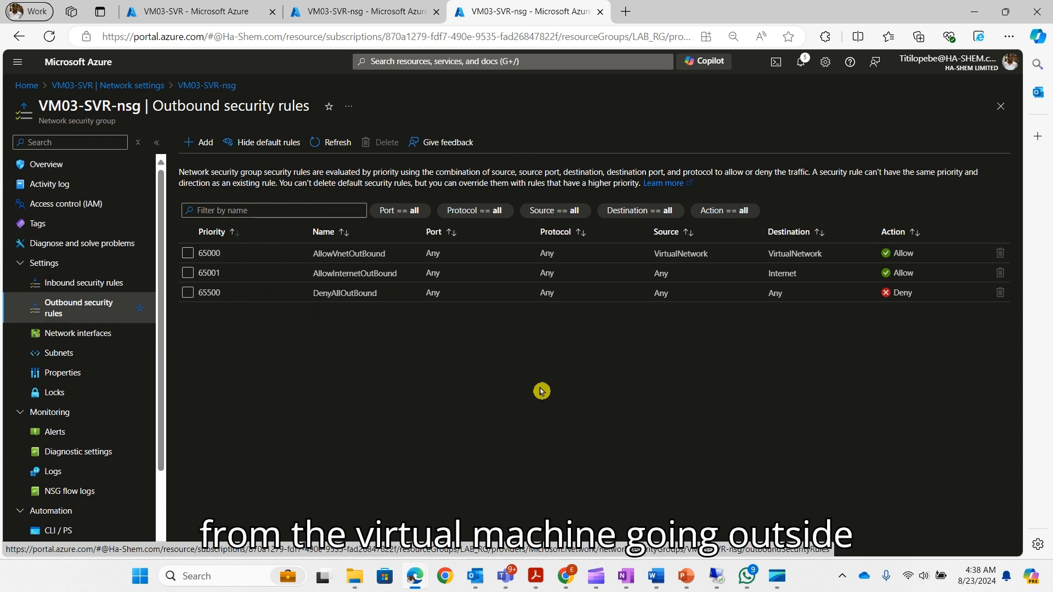
left_click(95, 285)
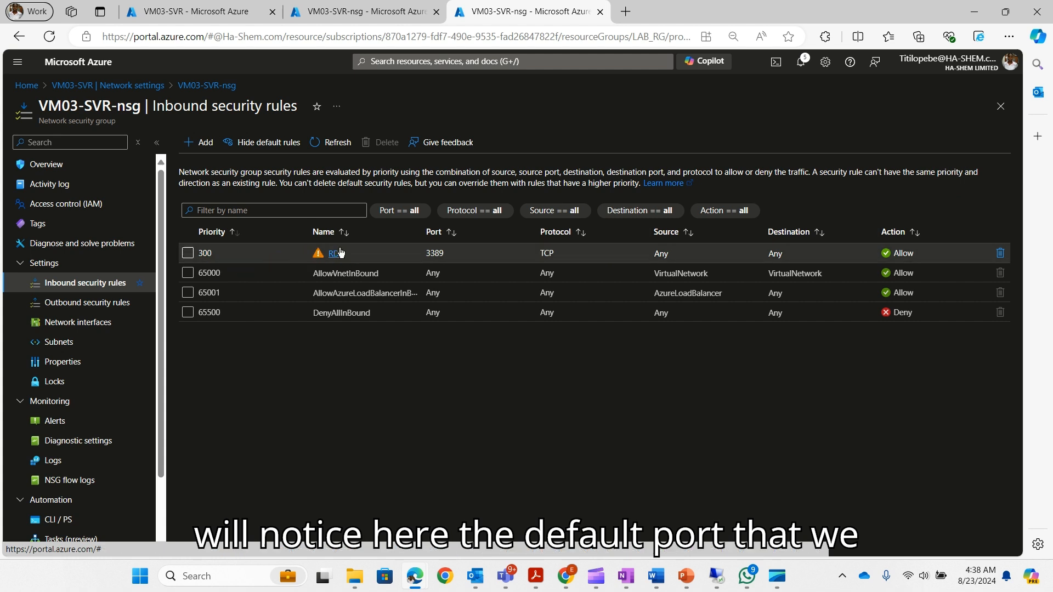
left_click_drag(443, 252, 423, 253)
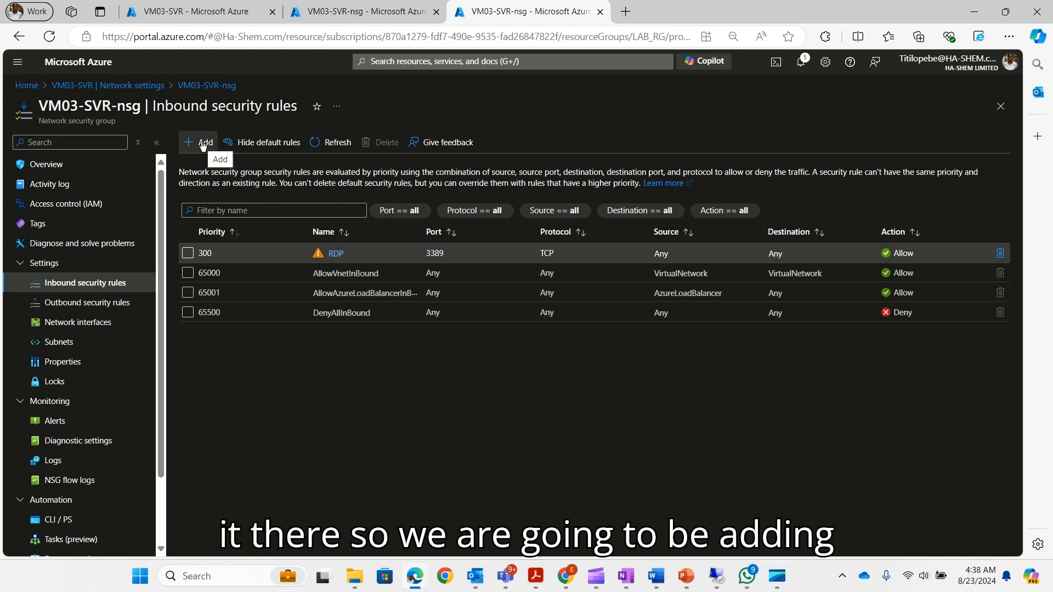
Step: Start a new inbound security rule with Any as both source and destination
left_click(196, 147)
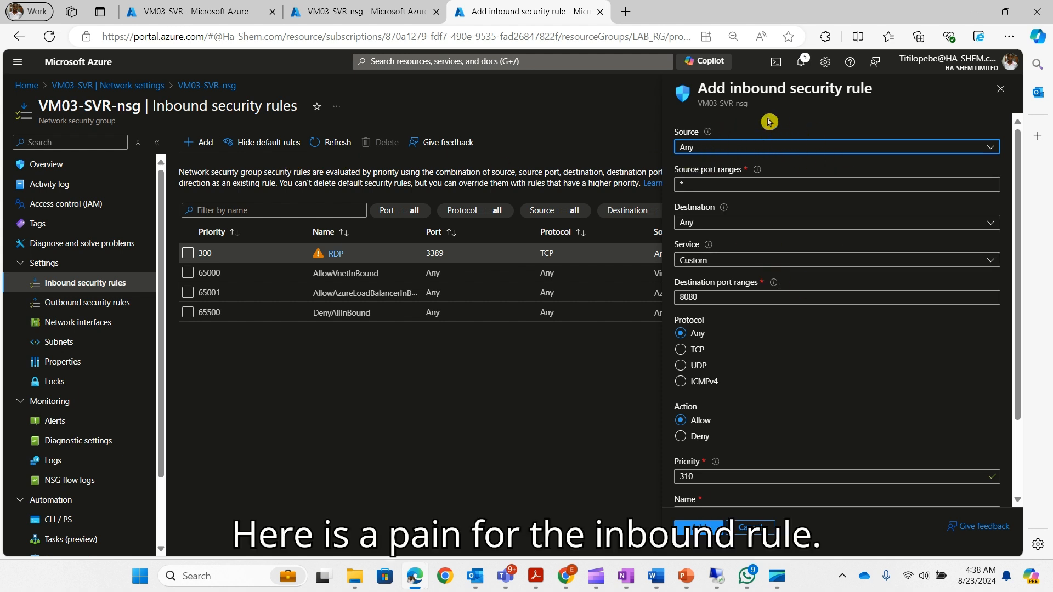
left_click(728, 149)
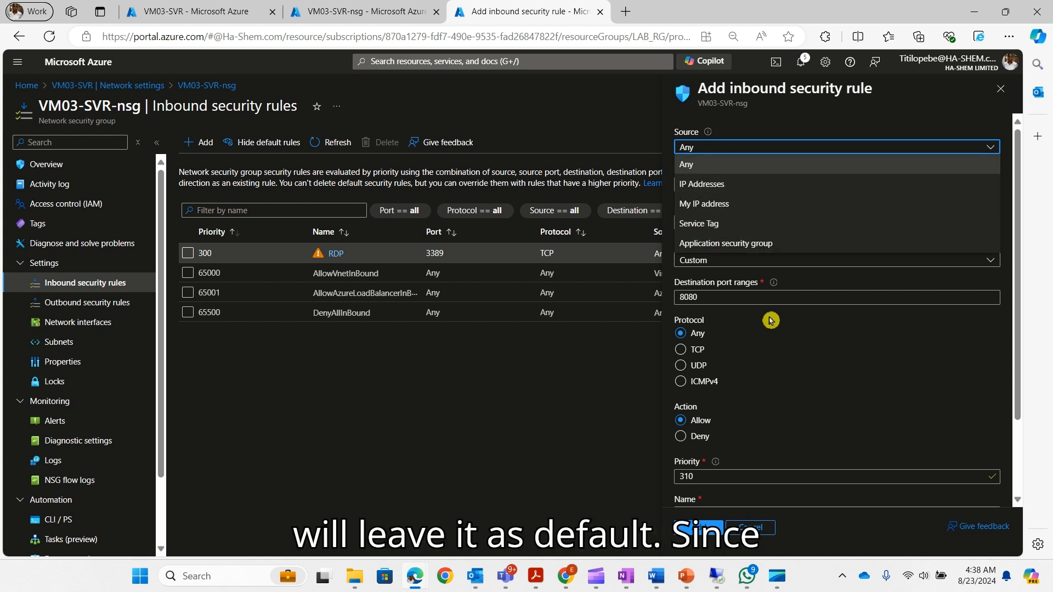
left_click(794, 345)
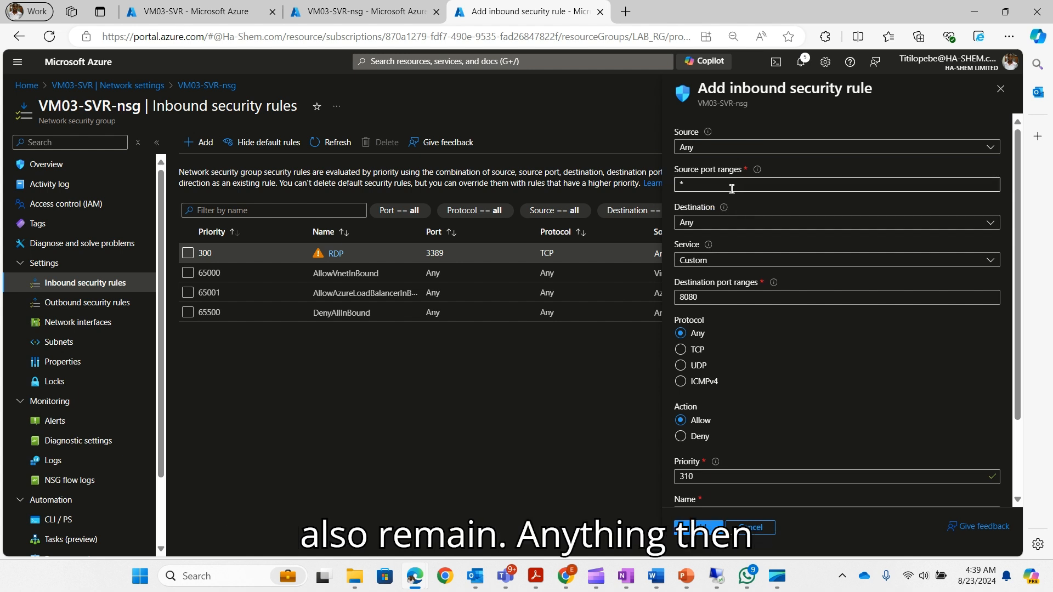
left_click(722, 226)
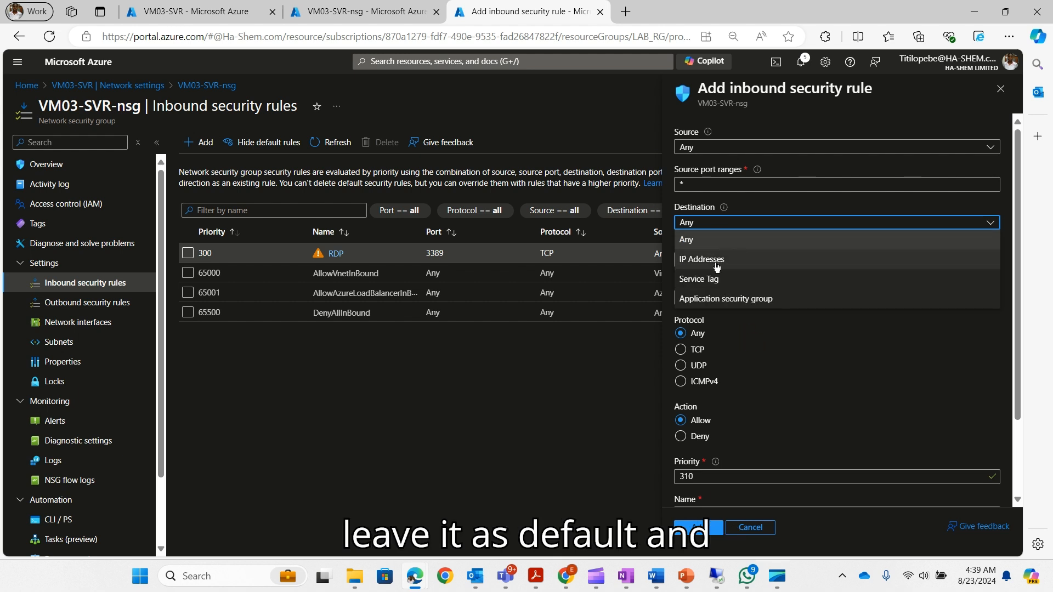
left_click(716, 239)
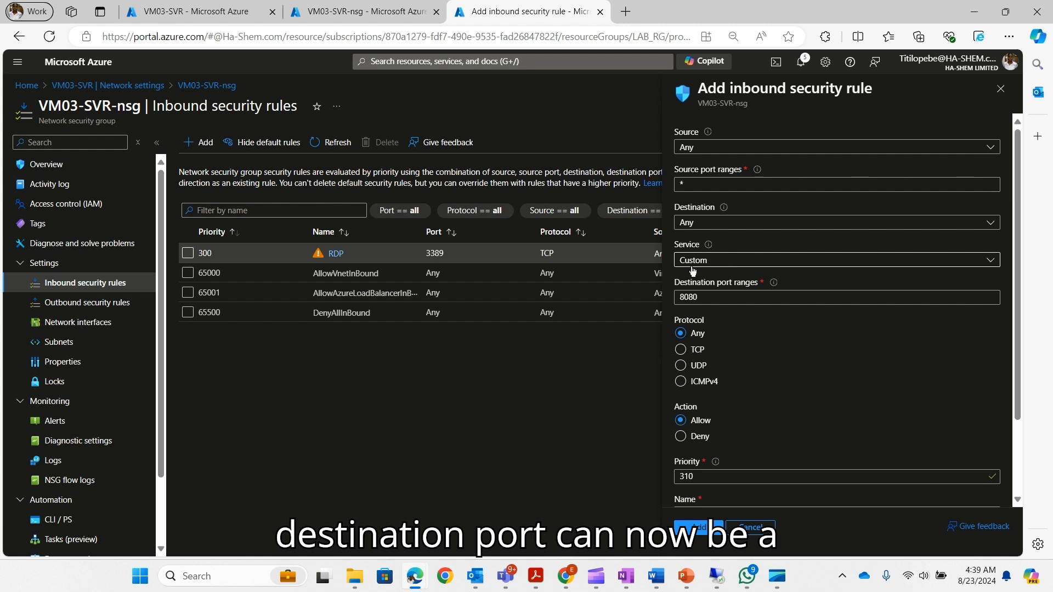
Step: Set the new rule's destination port range to 6000 and keep the service as Custom
left_click(710, 296)
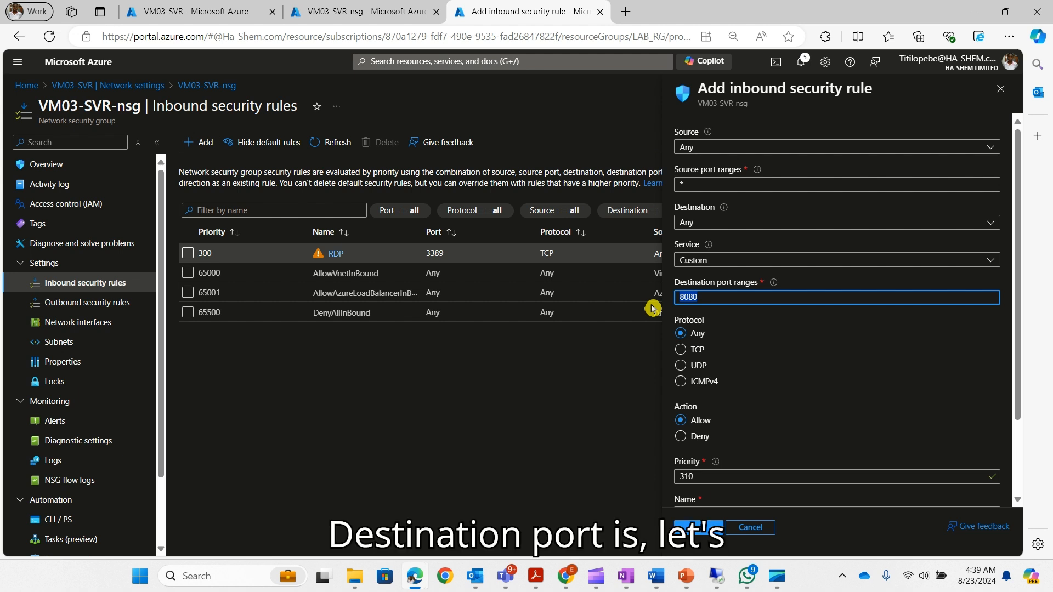
type("6000")
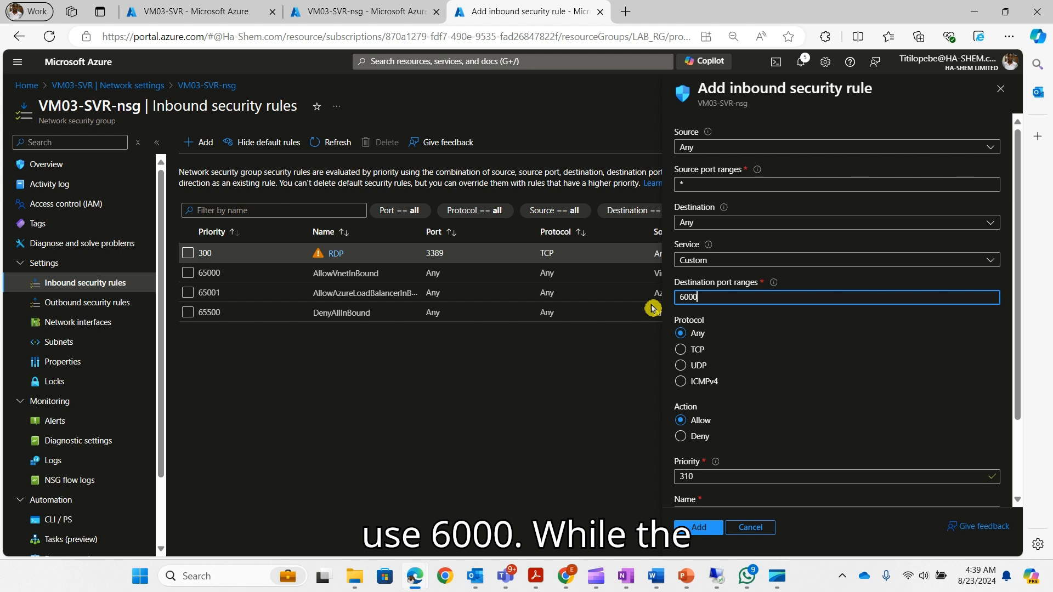
left_click(709, 261)
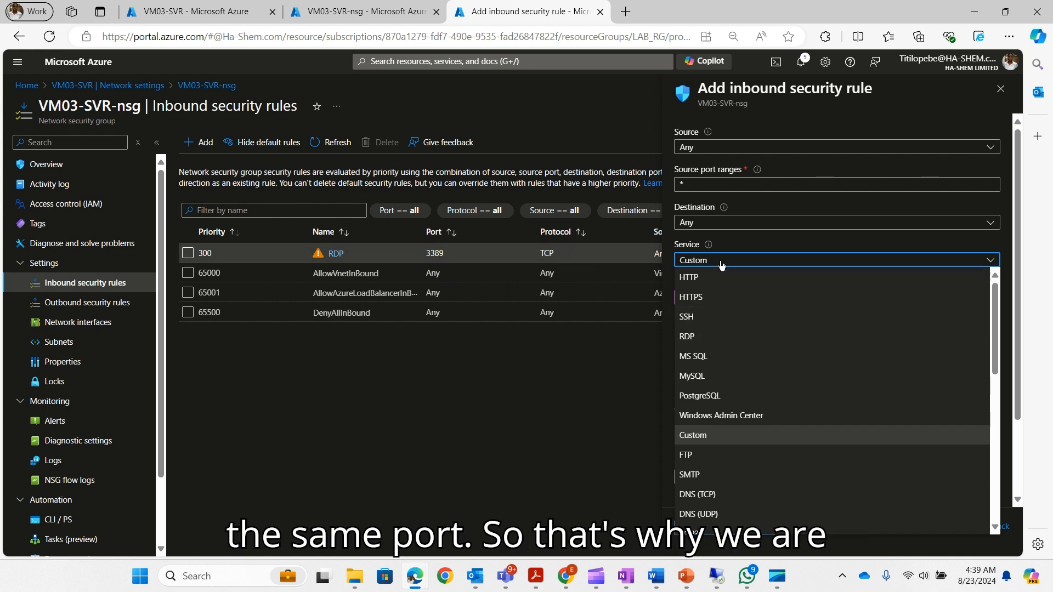
left_click(708, 435)
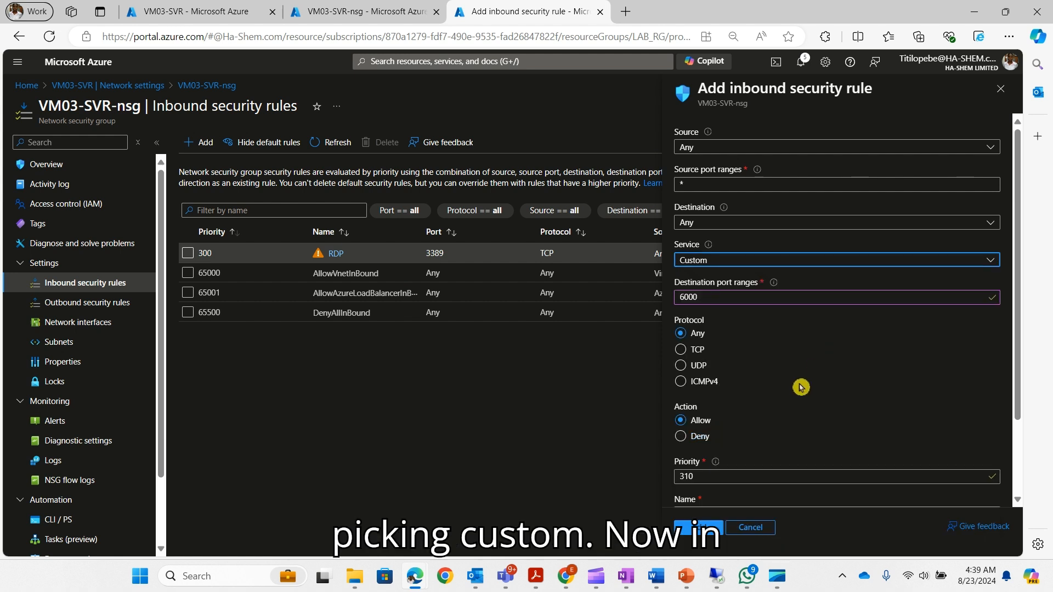
Step: Set the new inbound rule's protocol to TCP, keep the action as Allow, and set its priority to 280
scroll(803, 386, "down", 3)
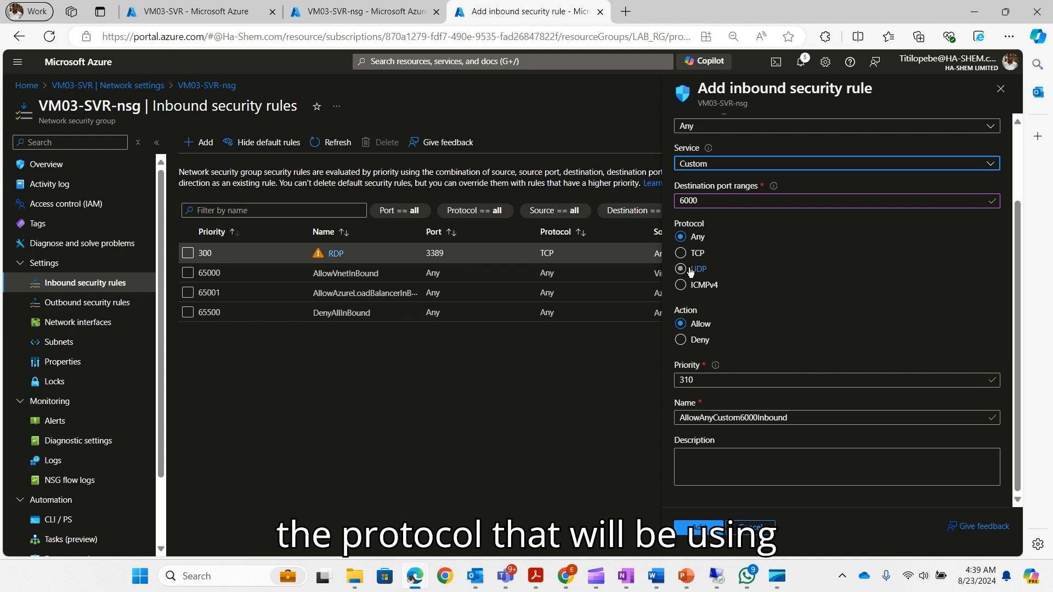
left_click(681, 253)
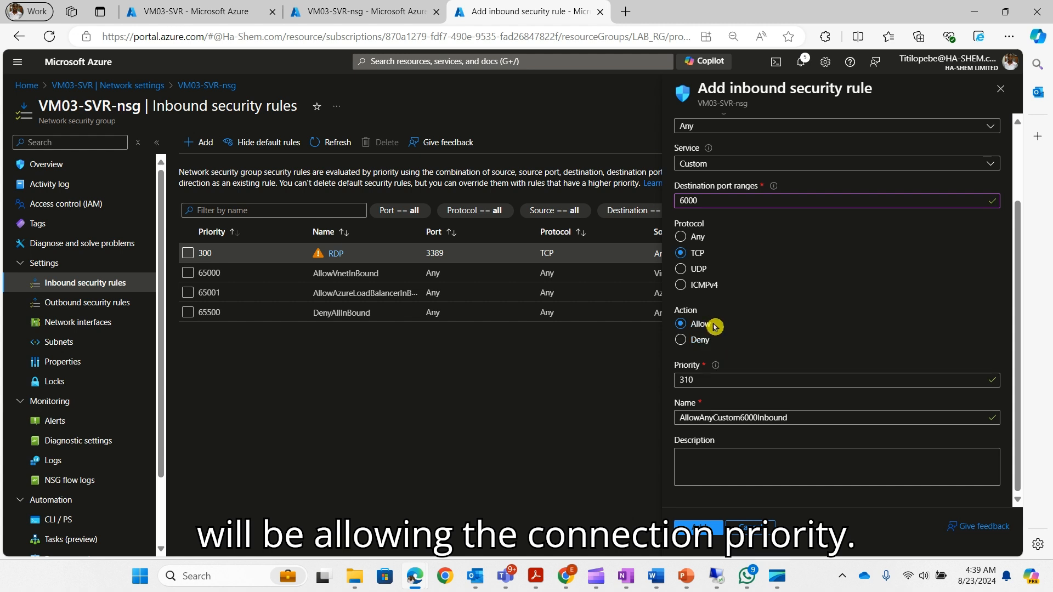
left_click_drag(709, 379, 676, 385)
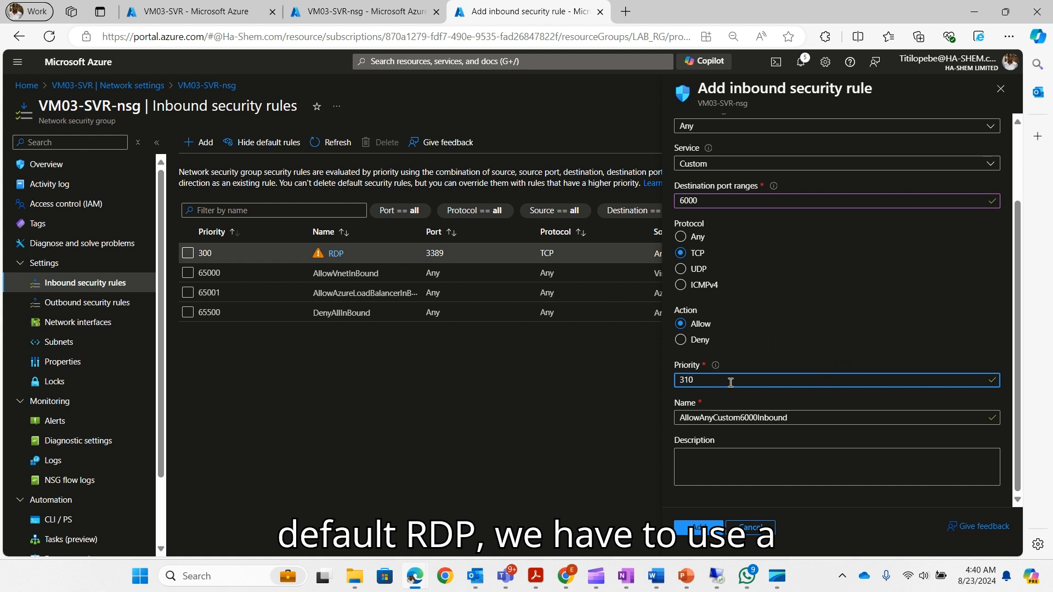
key("BackSpace")
key("BackSpace")
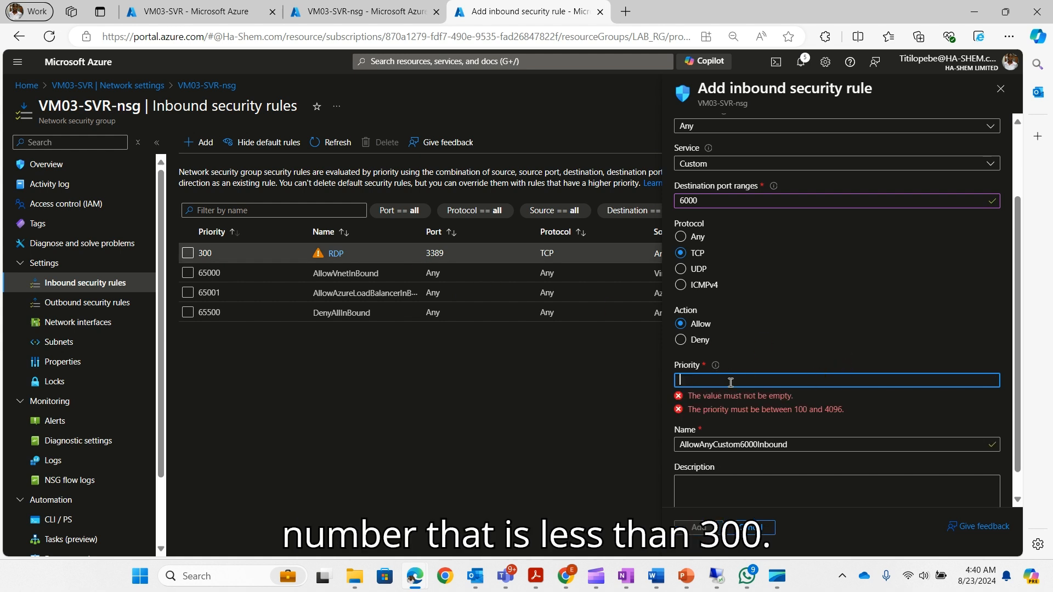
type("280")
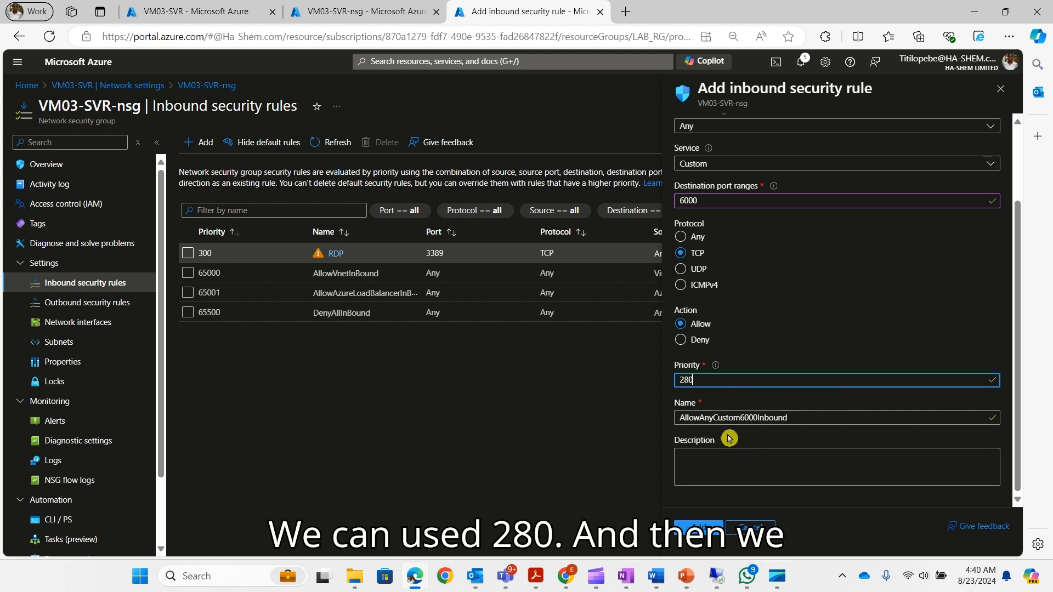
Step: Name the inbound security rule CustomRDP and add it to the network security group
key("Tab")
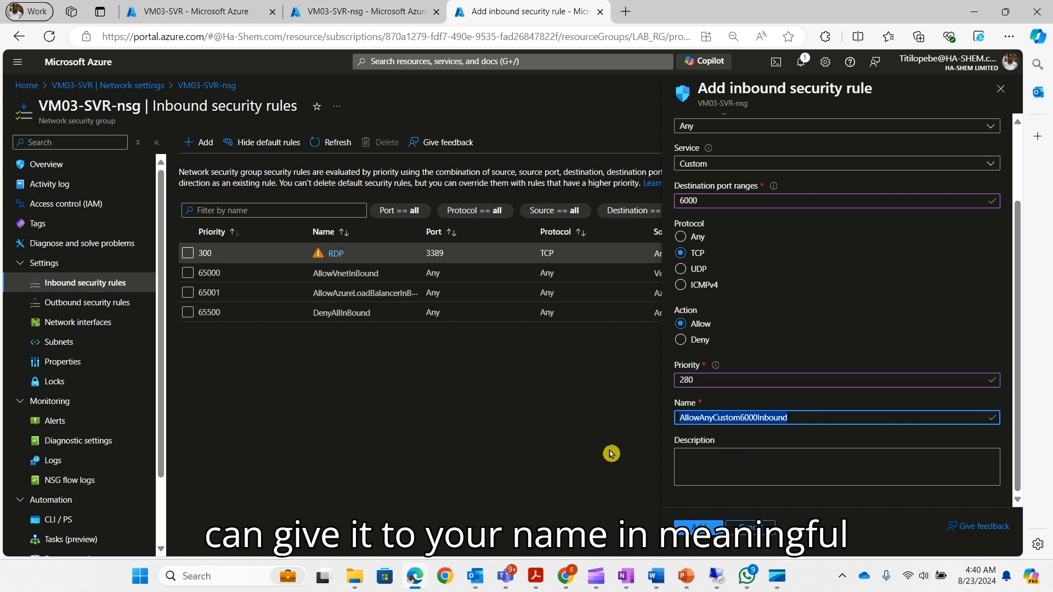
type("CustomRDP")
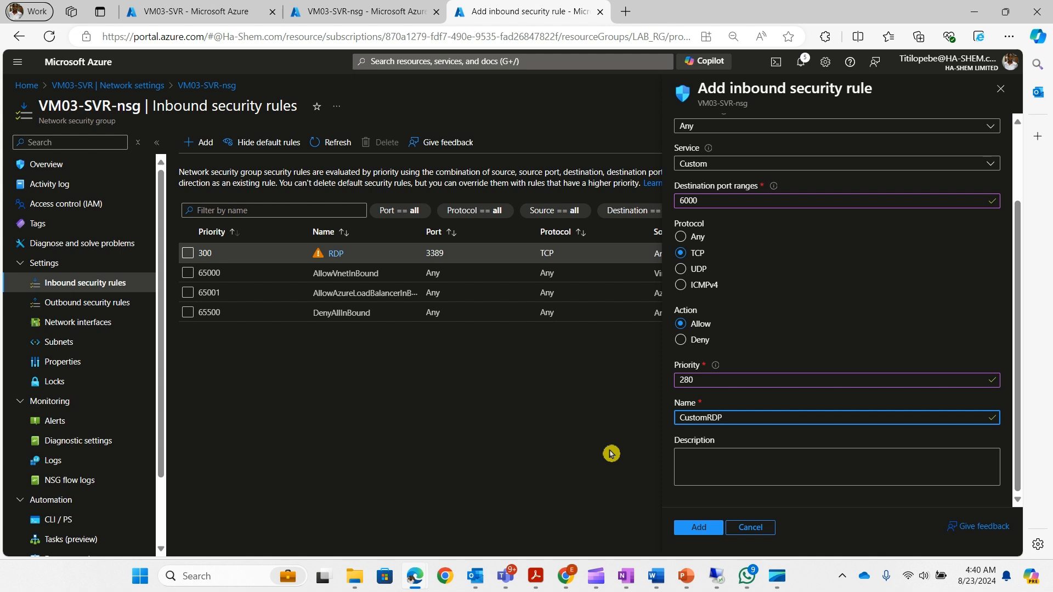
left_click(697, 527)
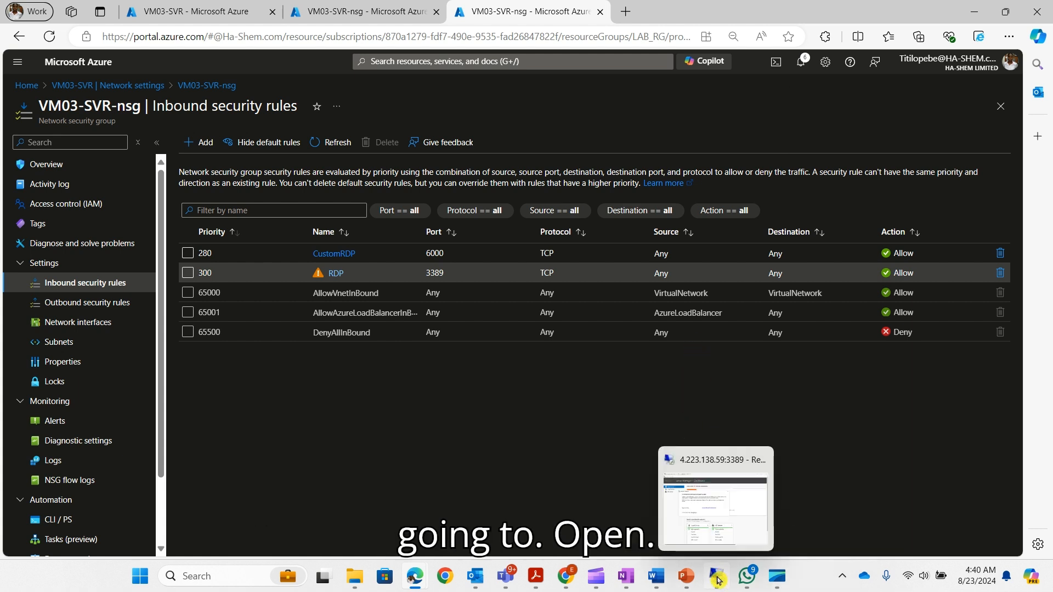
Step: Try to connect to the virtual machine at 4.223.138.59:6000 with a new Remote Desktop Connection
right_click(718, 575)
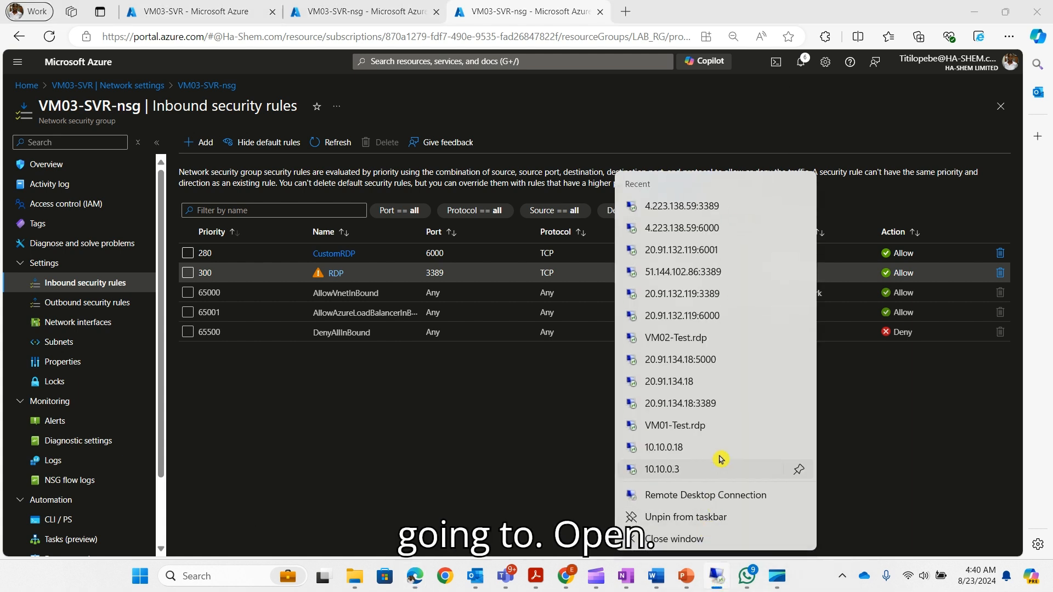
left_click(707, 495)
left_click_drag(560, 111, 780, 193)
left_click(729, 266)
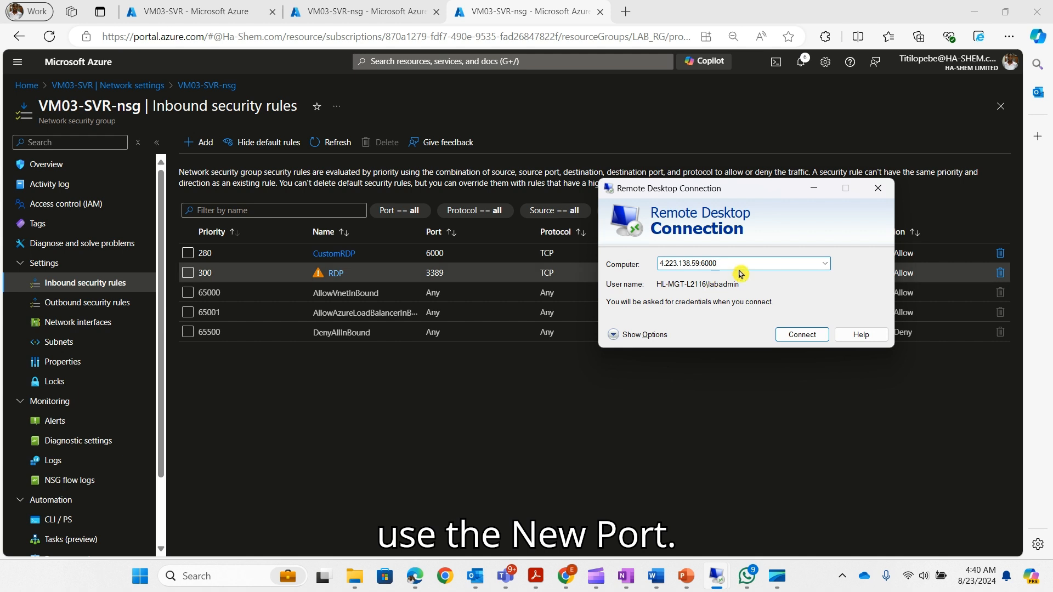
left_click(801, 335)
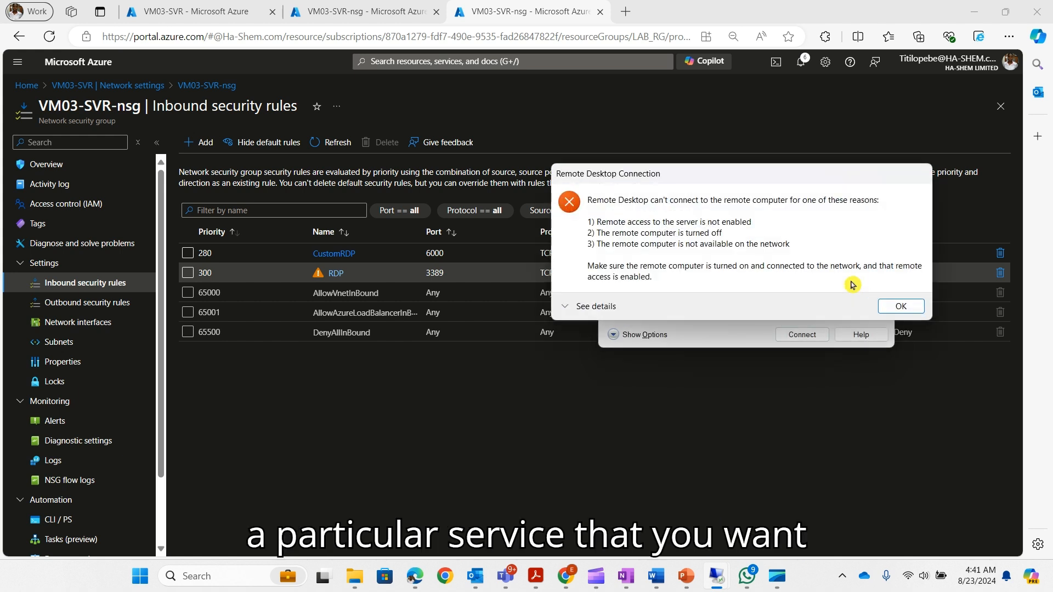
left_click(904, 308)
left_click_drag(755, 192, 802, 183)
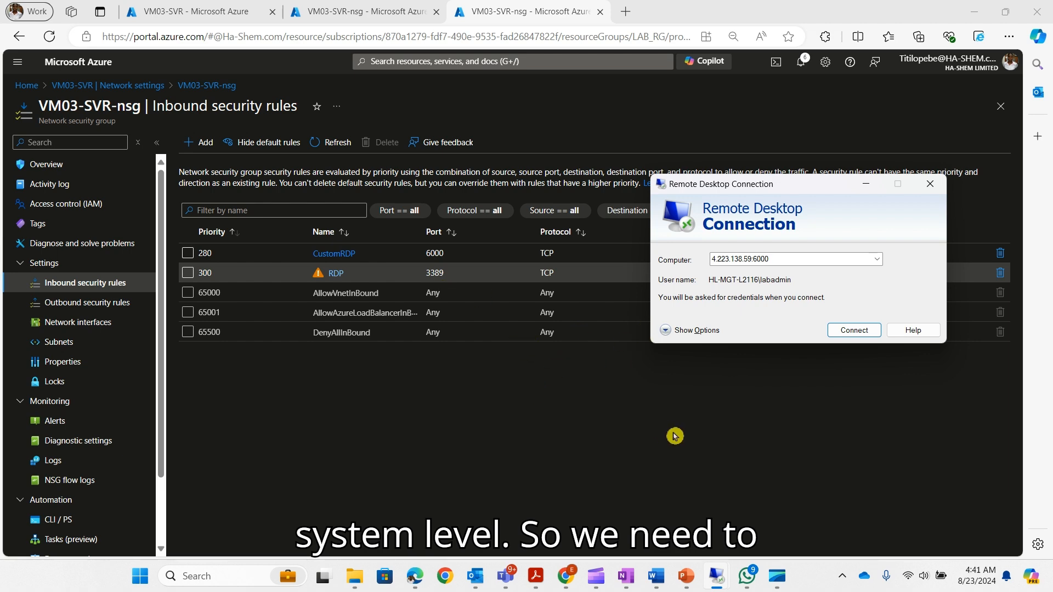
Step: Switch to the open Remote Desktop session 4.223.138.59:3389 in full screen and dismiss the Server Manager announcement
mouse_move(713, 579)
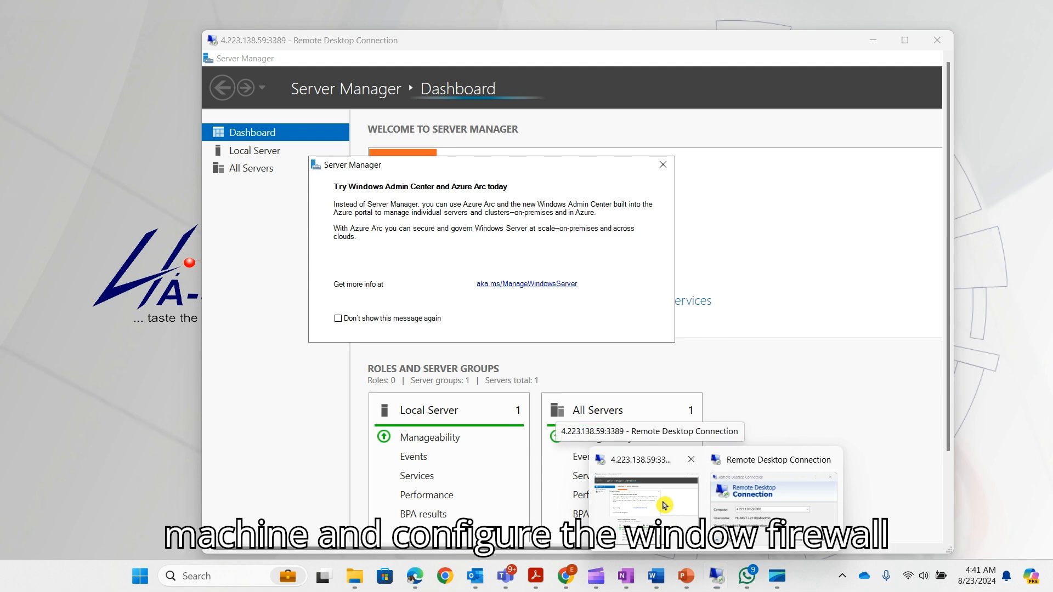
left_click(665, 505)
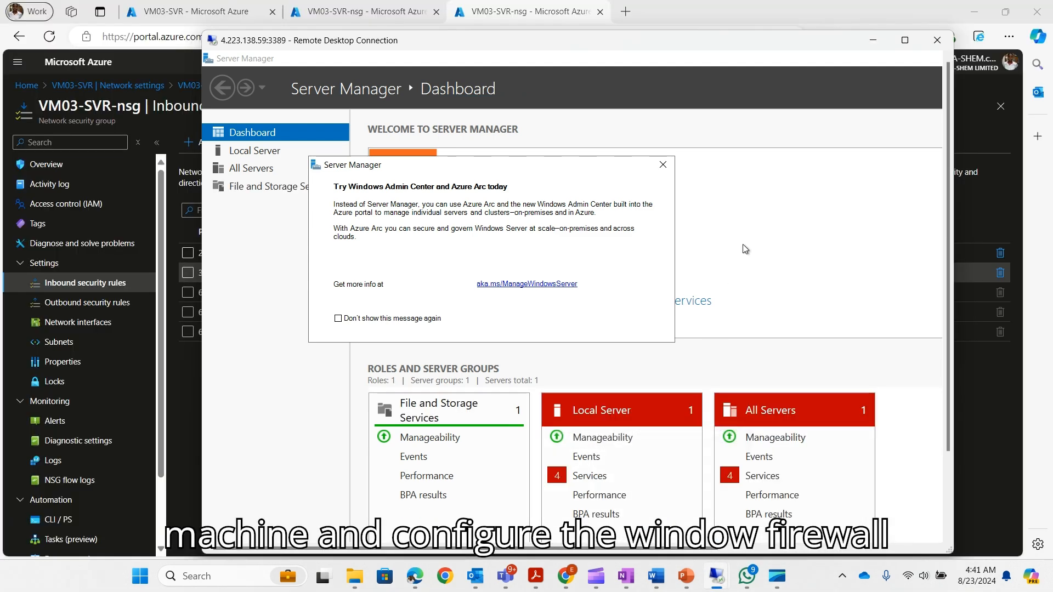
left_click(906, 44)
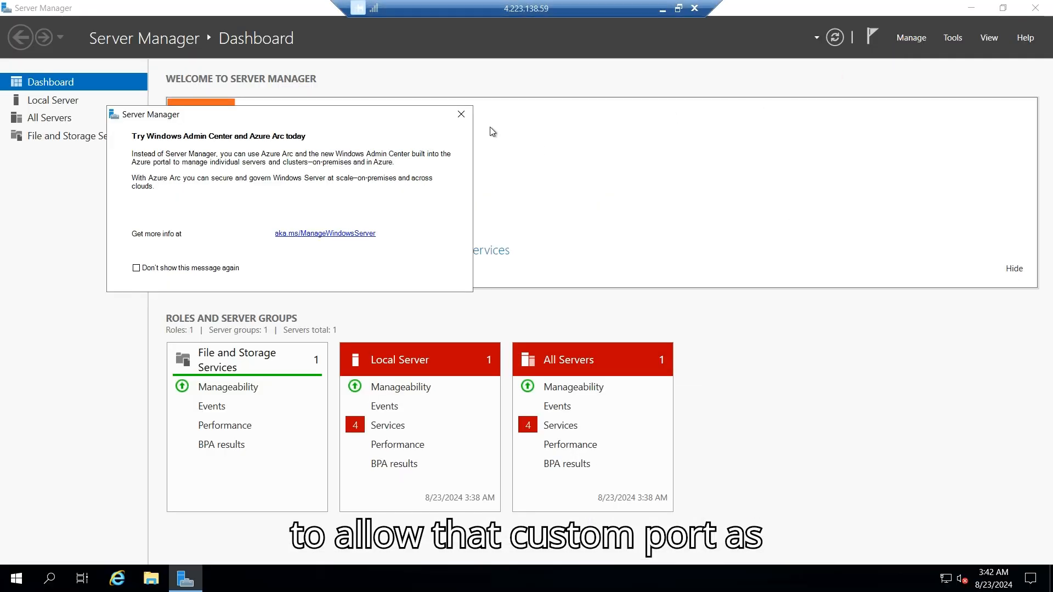
left_click(460, 114)
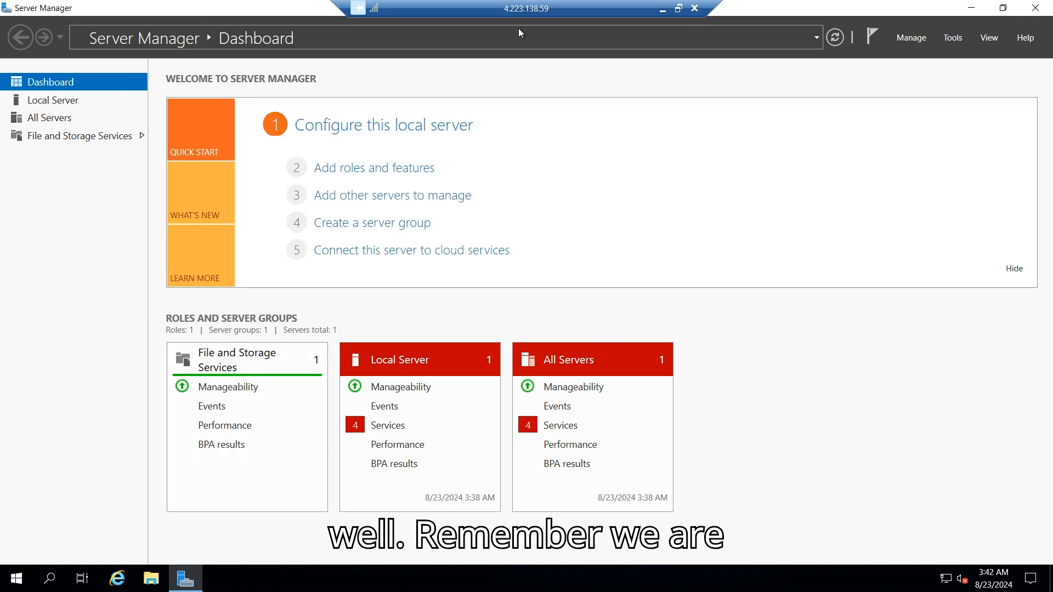
Step: Find and open Windows Defender Firewall with Advanced Security on the virtual machine
left_click(15, 586)
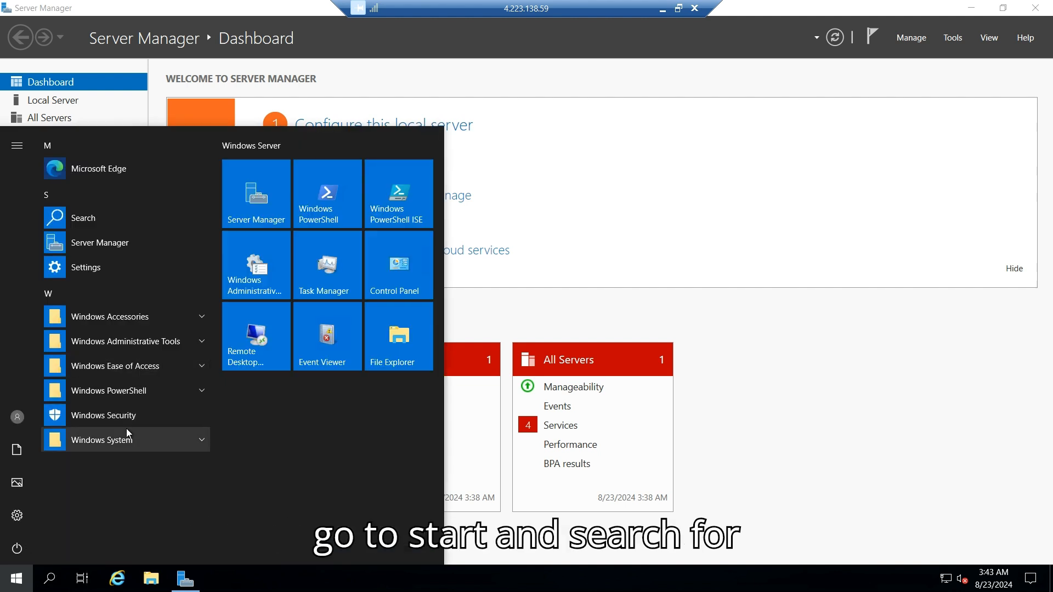
type("windw")
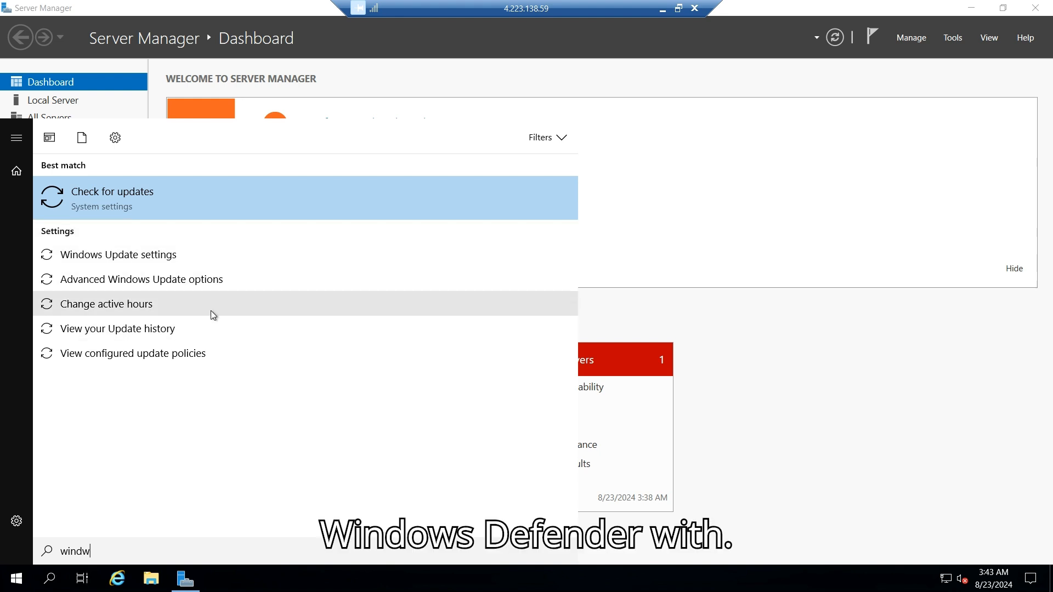
key("BackSpace")
type("ow")
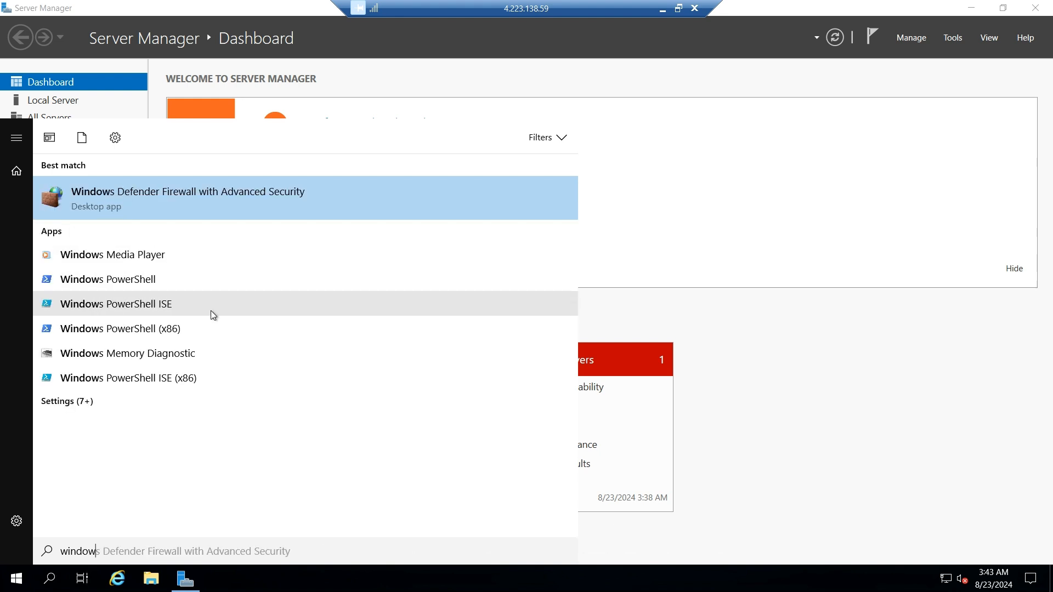
left_click(198, 194)
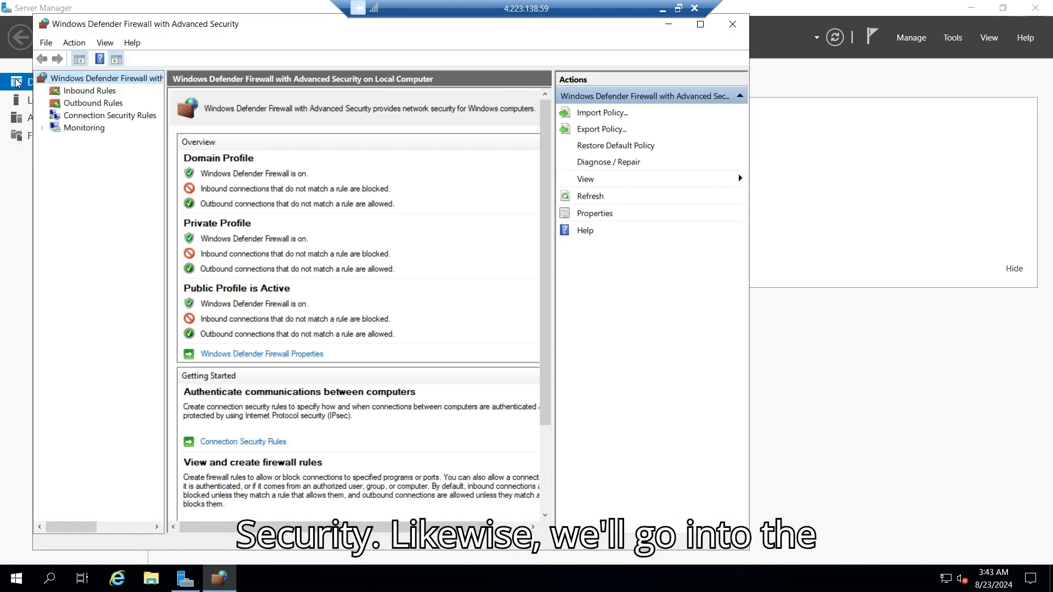
Step: Start a new inbound firewall rule of type Port for TCP on specific local port 6000
left_click(103, 93)
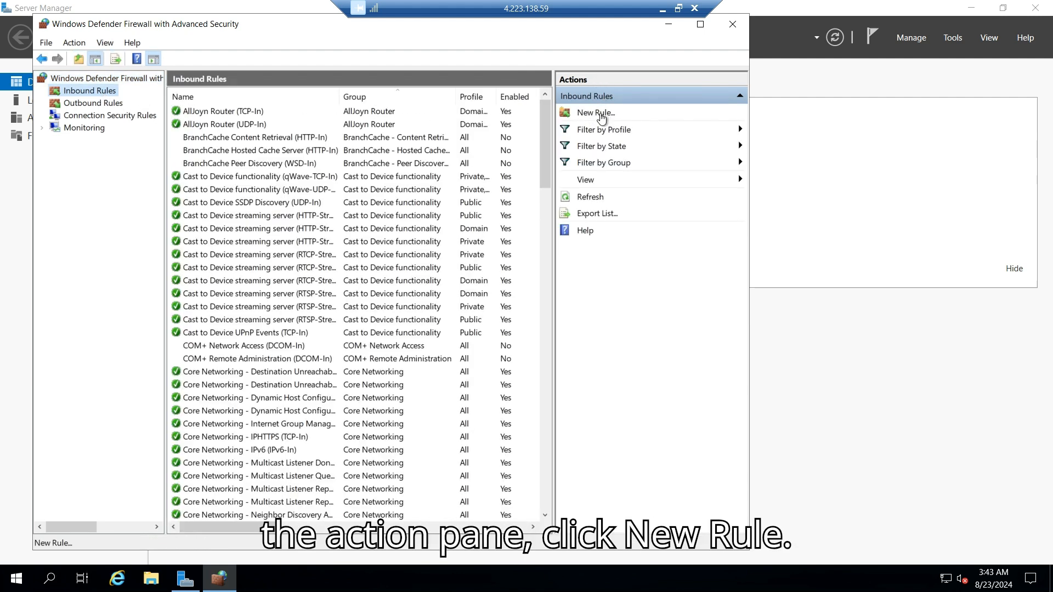
left_click(596, 113)
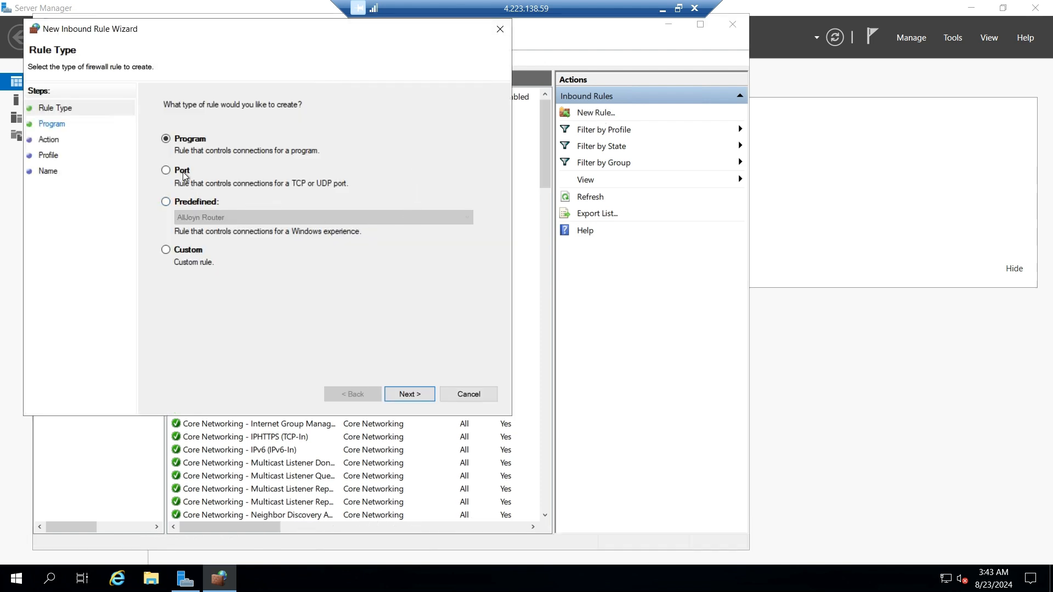
left_click(174, 182)
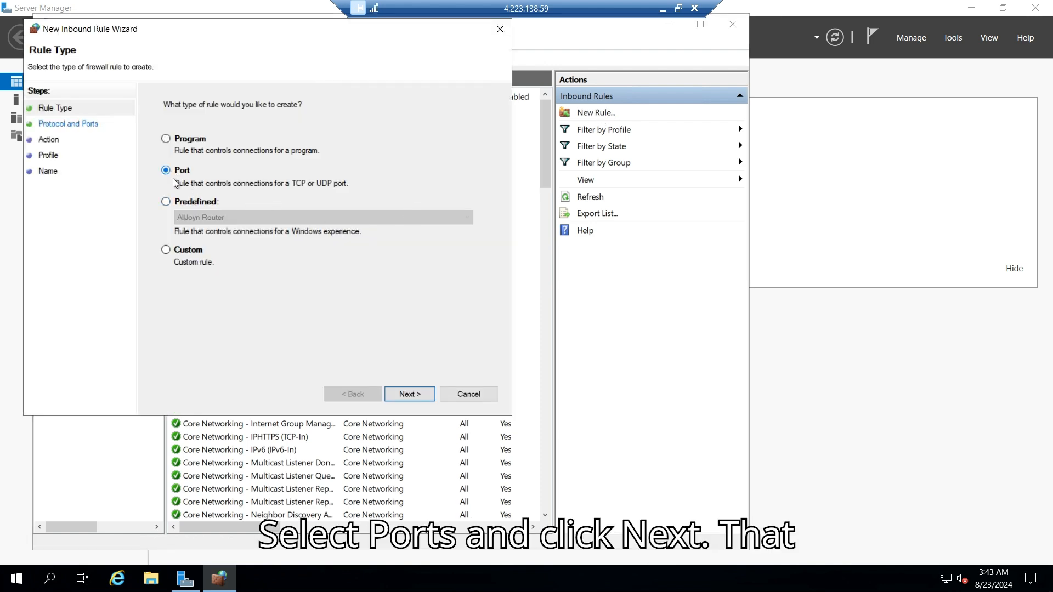
left_click(411, 399)
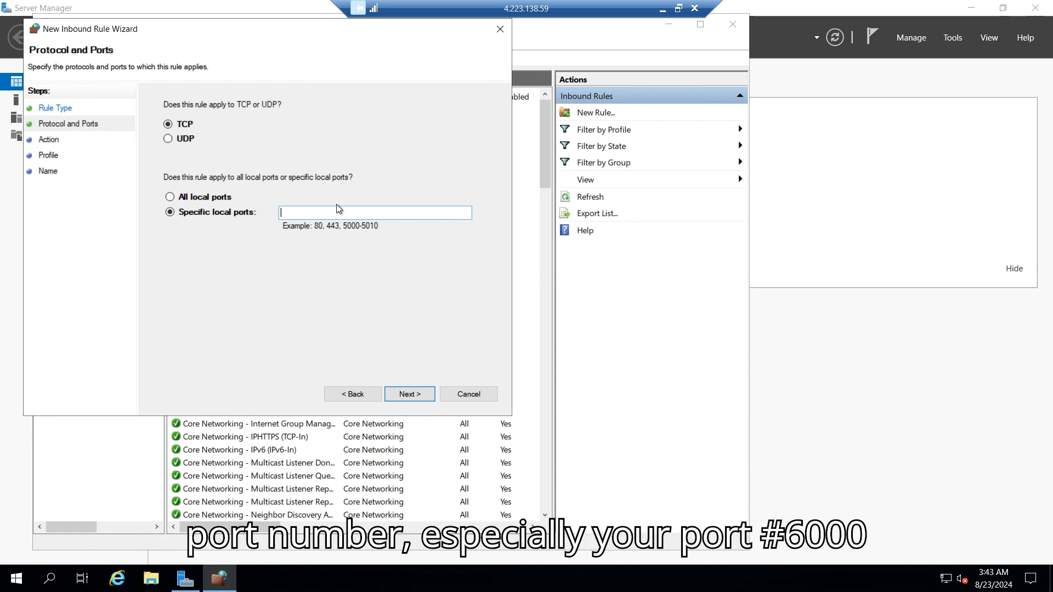
type("6000")
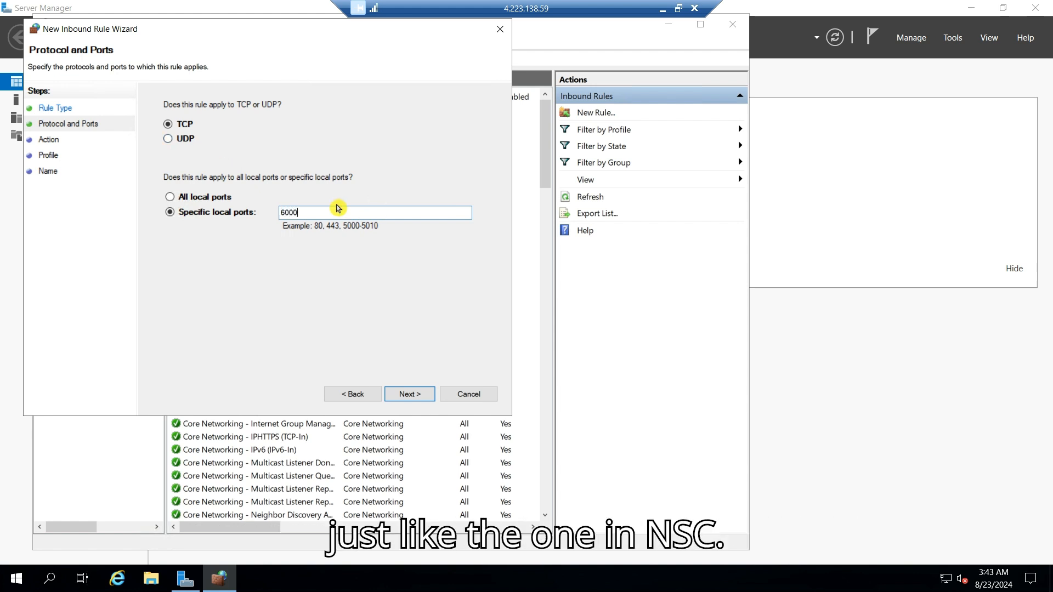
left_click(403, 390)
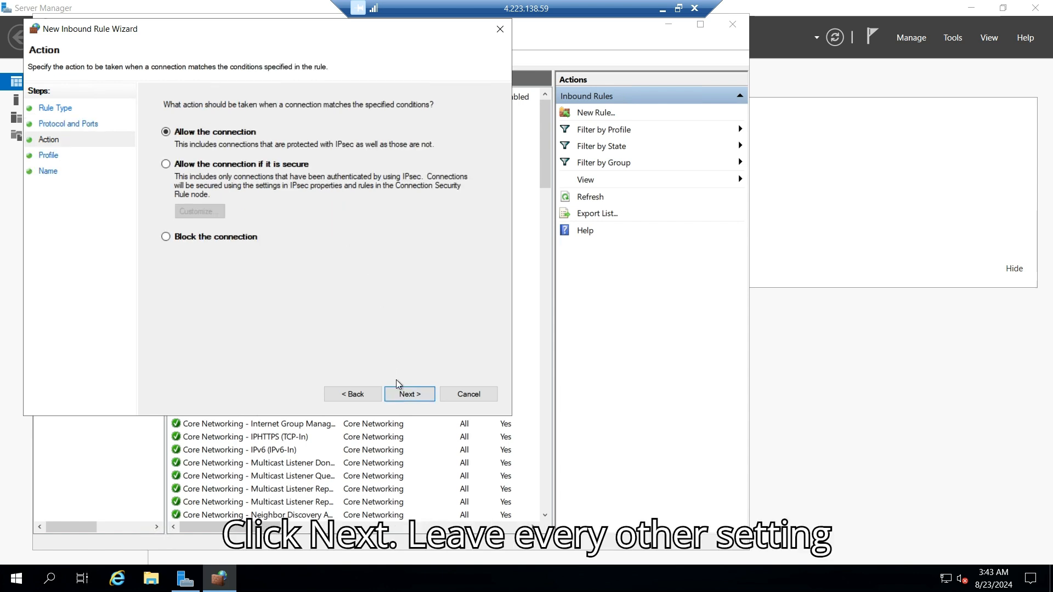
Step: Allow the connection for the Domain, Private and Public profiles, and create the firewall rule with the name CustomRDP
left_click(406, 395)
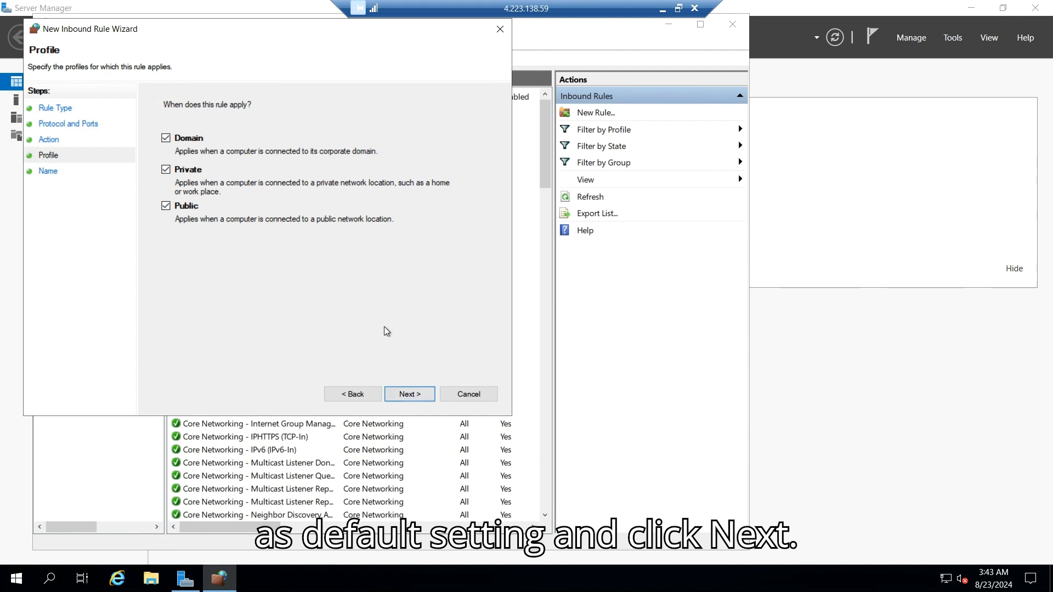
left_click(408, 395)
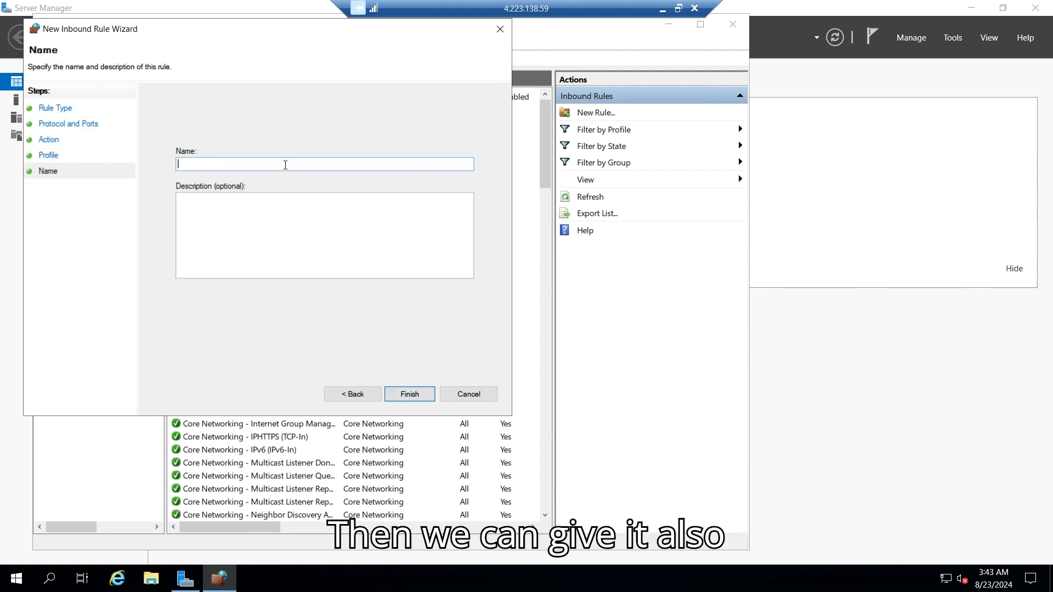
type("CustomRDP")
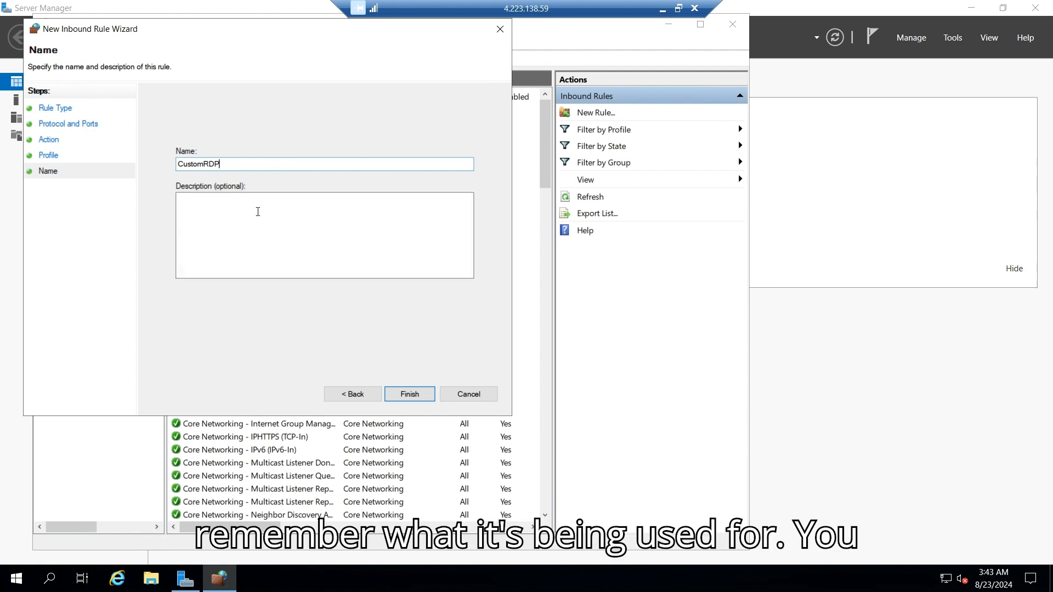
left_click(410, 394)
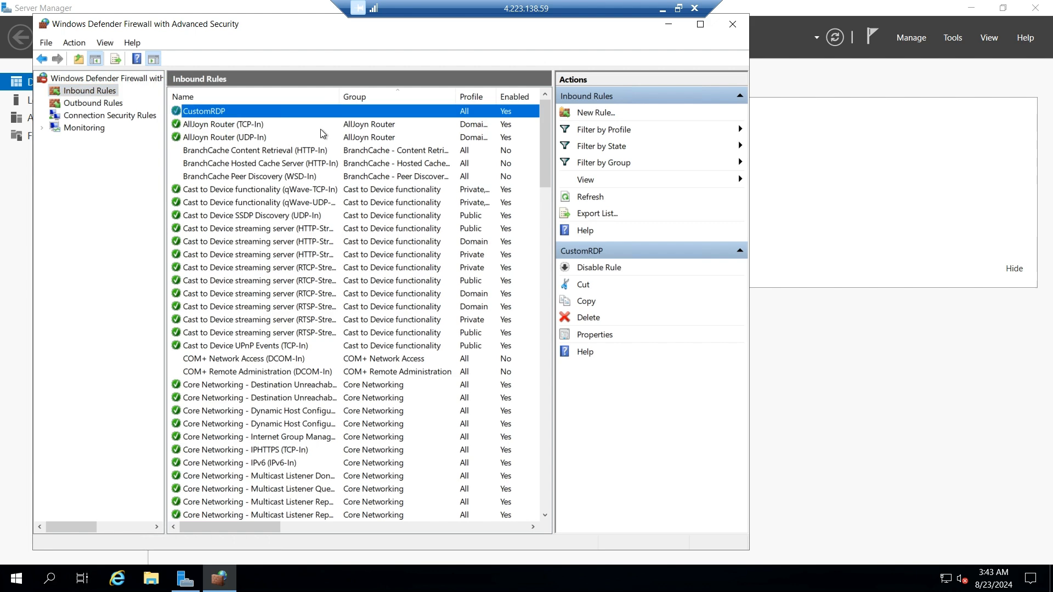
mouse_move(545, 169)
left_mouse_down()
mouse_move(547, 213)
mouse_move(550, 150)
left_mouse_up()
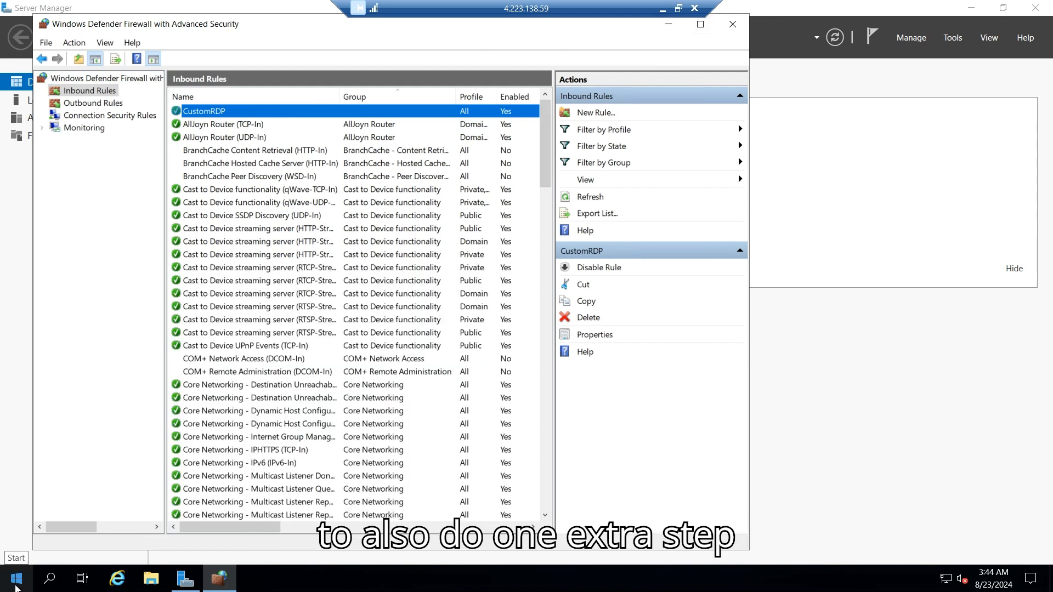
Step: Find and open the Registry Editor on the virtual machine
left_click(16, 586)
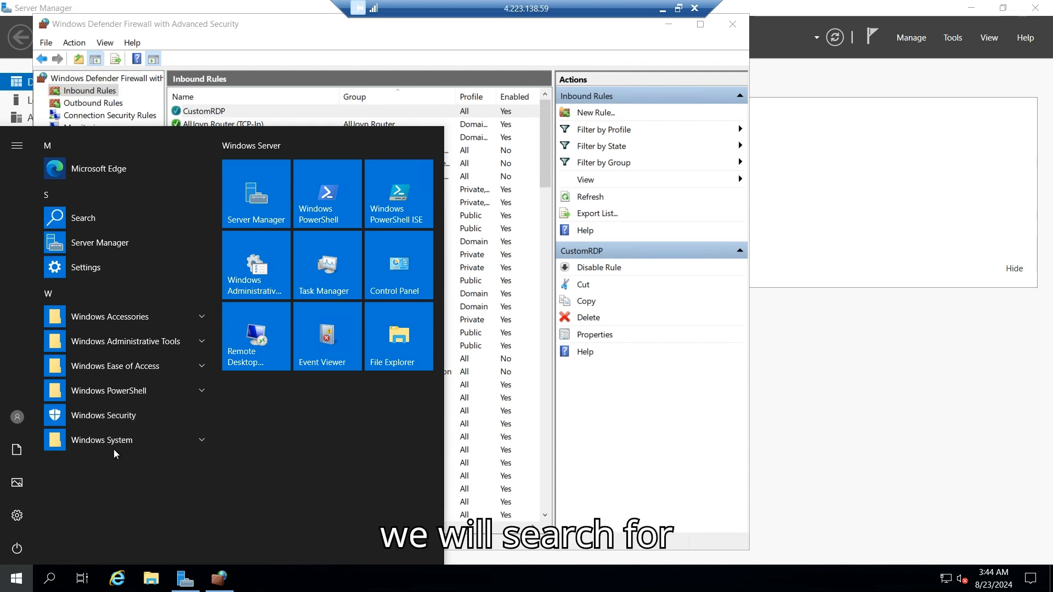
type("regd")
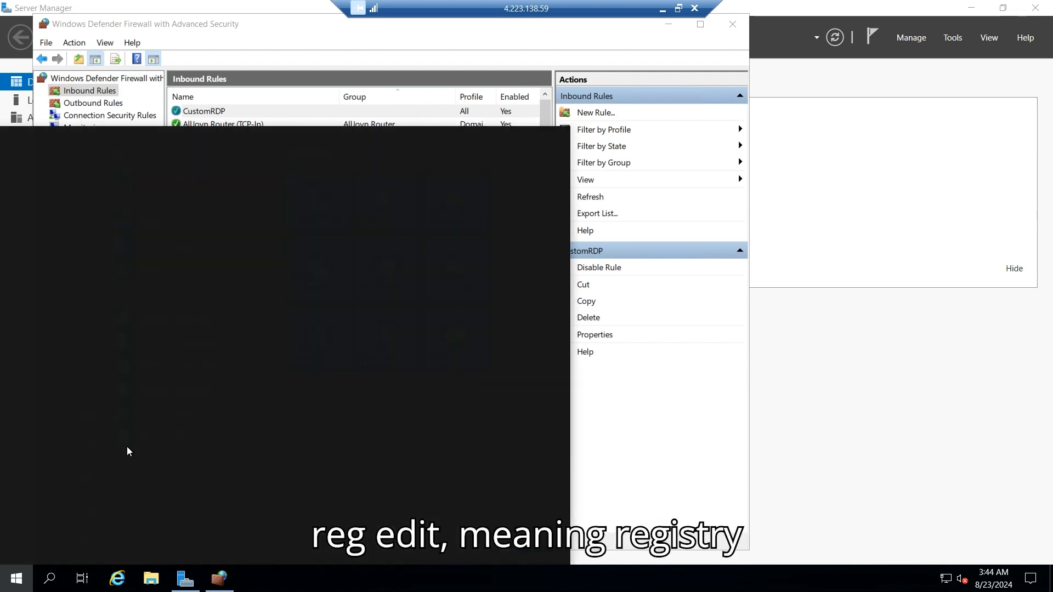
key("BackSpace")
type("ege")
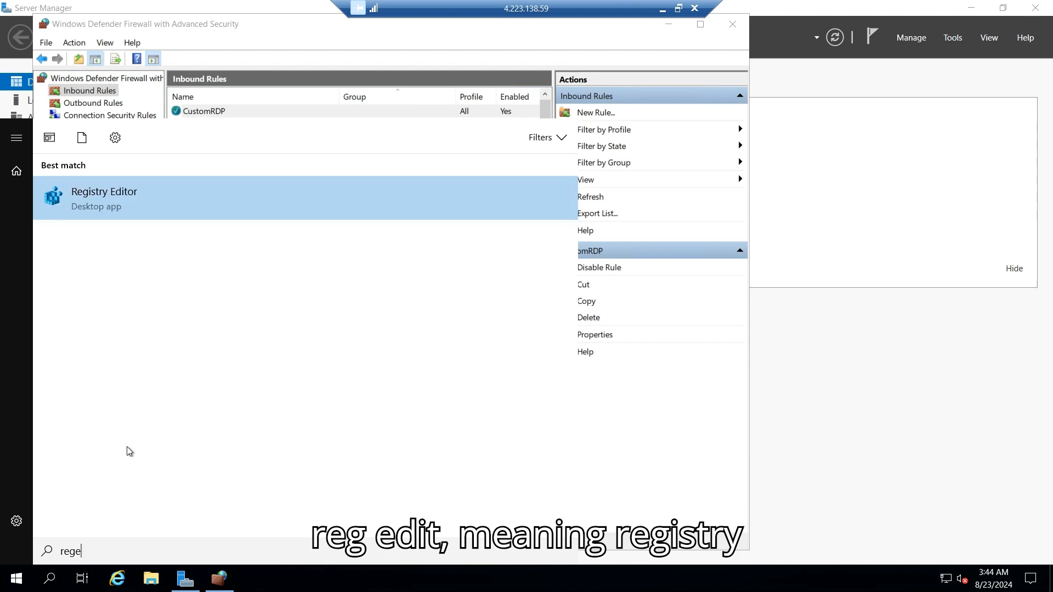
left_click(99, 198)
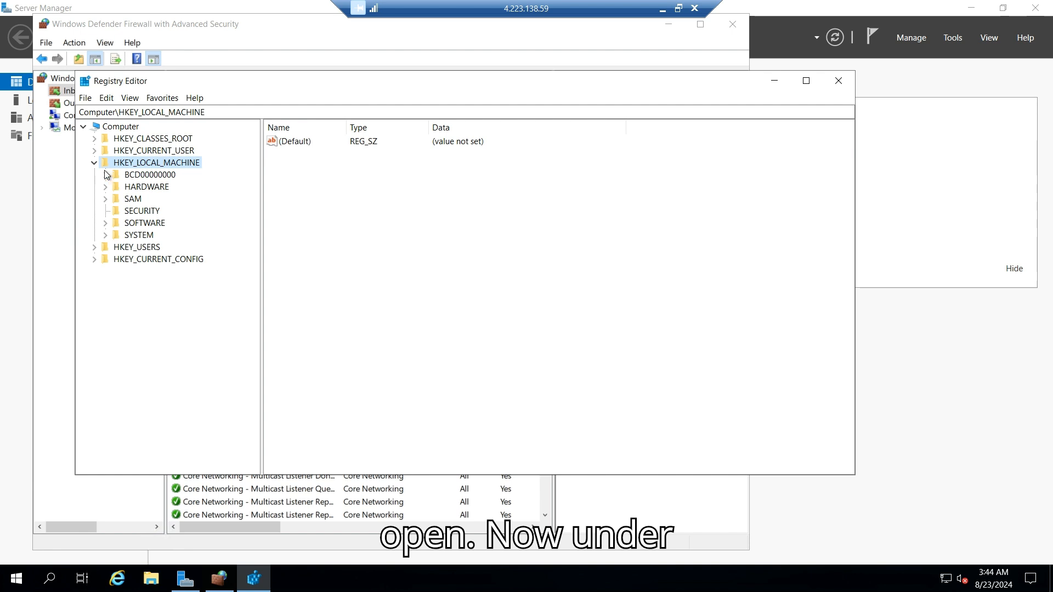
Step: Expand the registry tree through HKEY_LOCAL_MACHINE, SYSTEM and CurrentControlSet down to the Control key
left_click(95, 163)
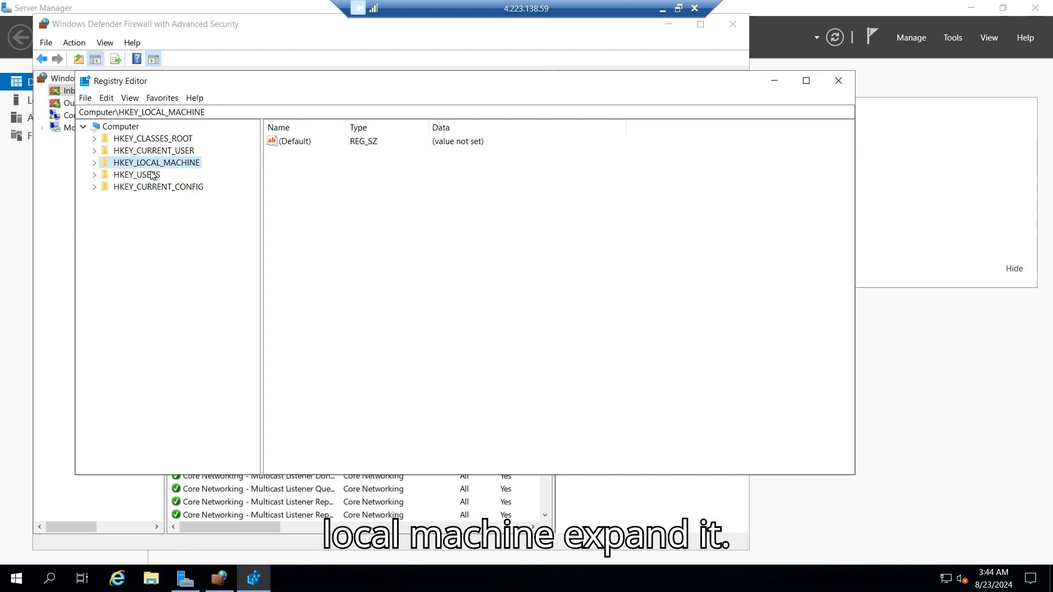
left_click(94, 163)
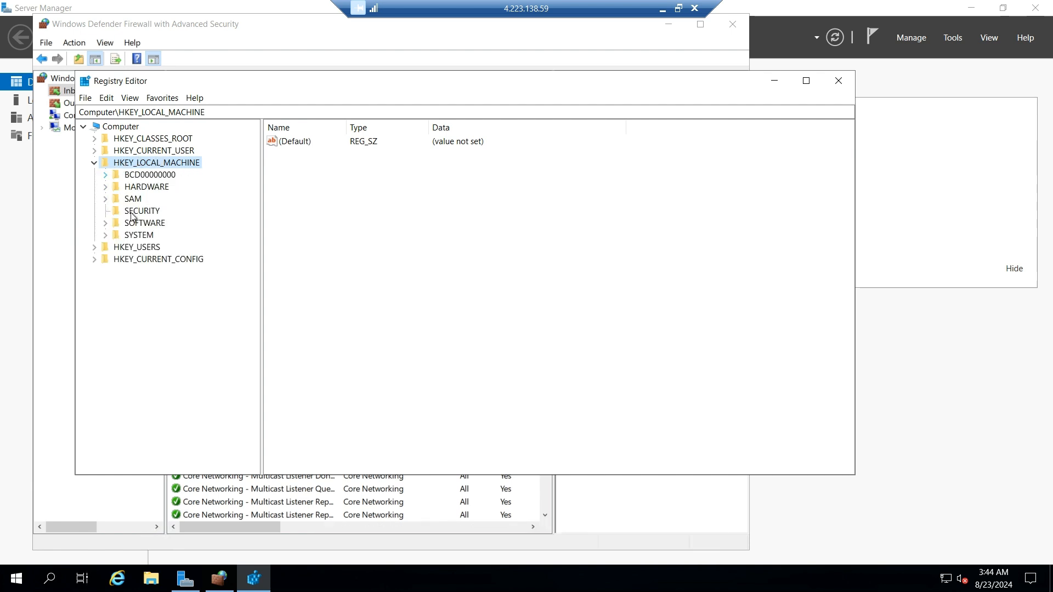
double_click(139, 236)
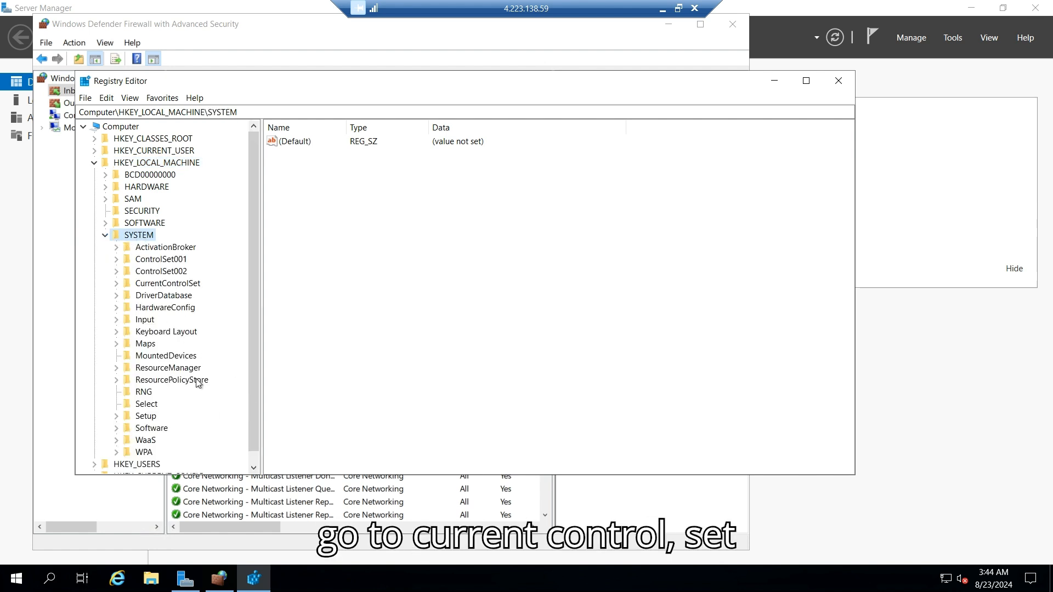
left_click(156, 284)
left_click(116, 284)
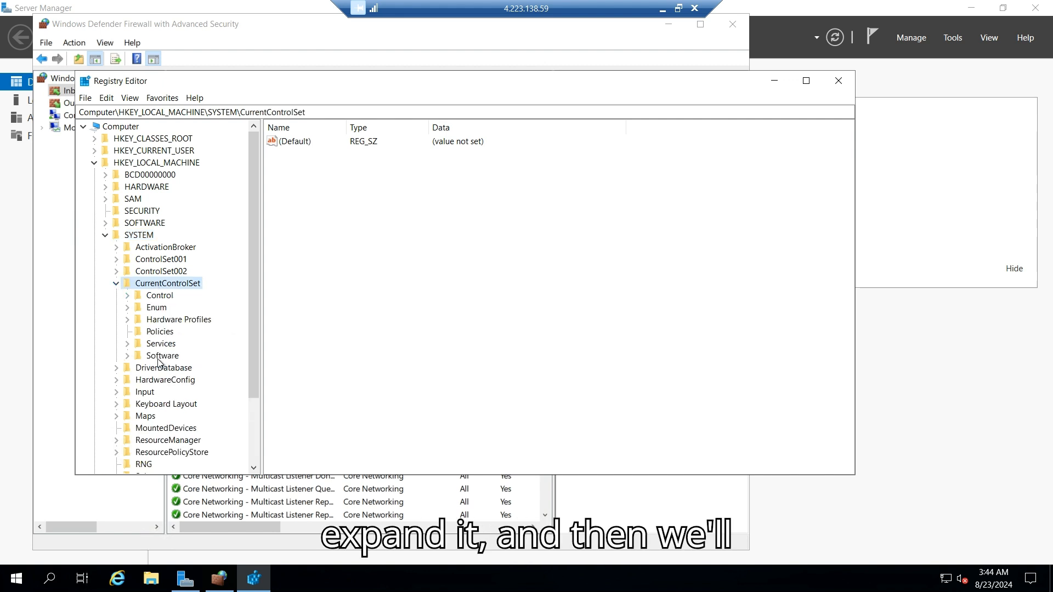
left_click(153, 296)
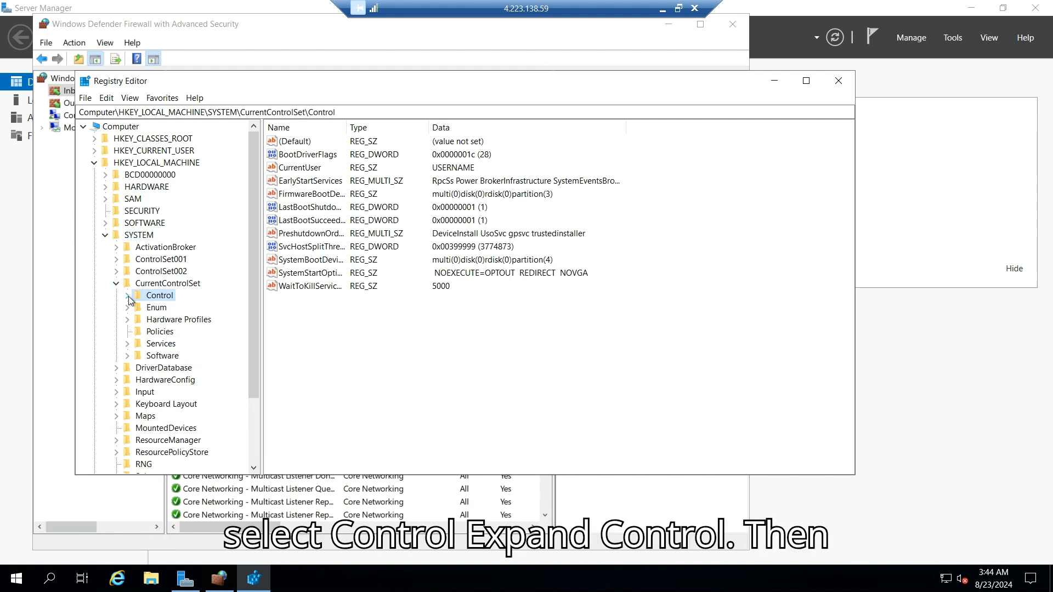
left_click(128, 297)
Step: Within the Control key, expand Terminal Server and WinStations, and select the RDP-Tcp key
left_click_drag(253, 211, 254, 386)
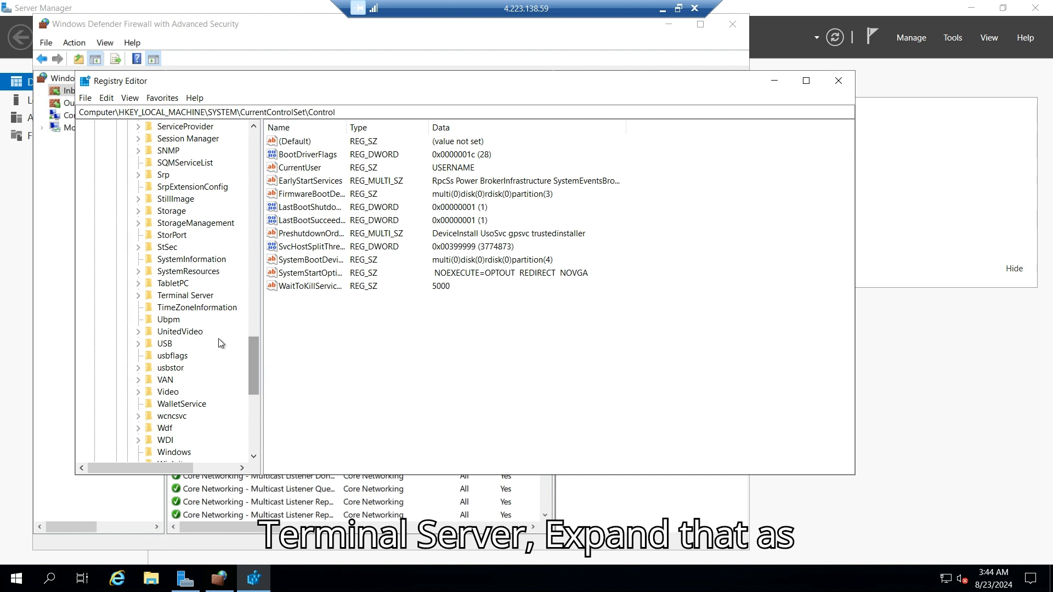
left_click(140, 296)
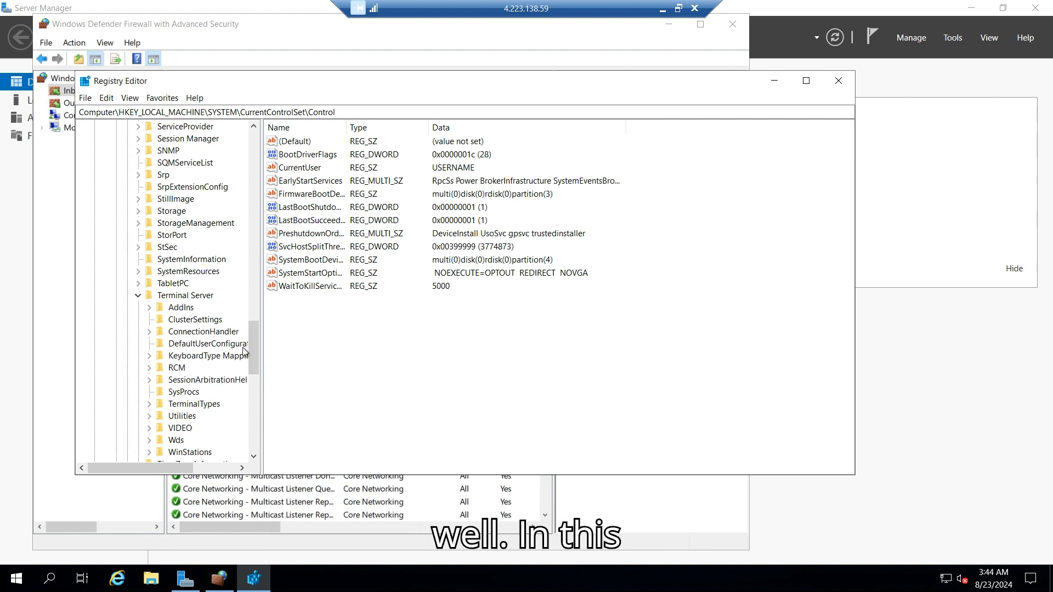
left_click_drag(255, 343, 257, 361)
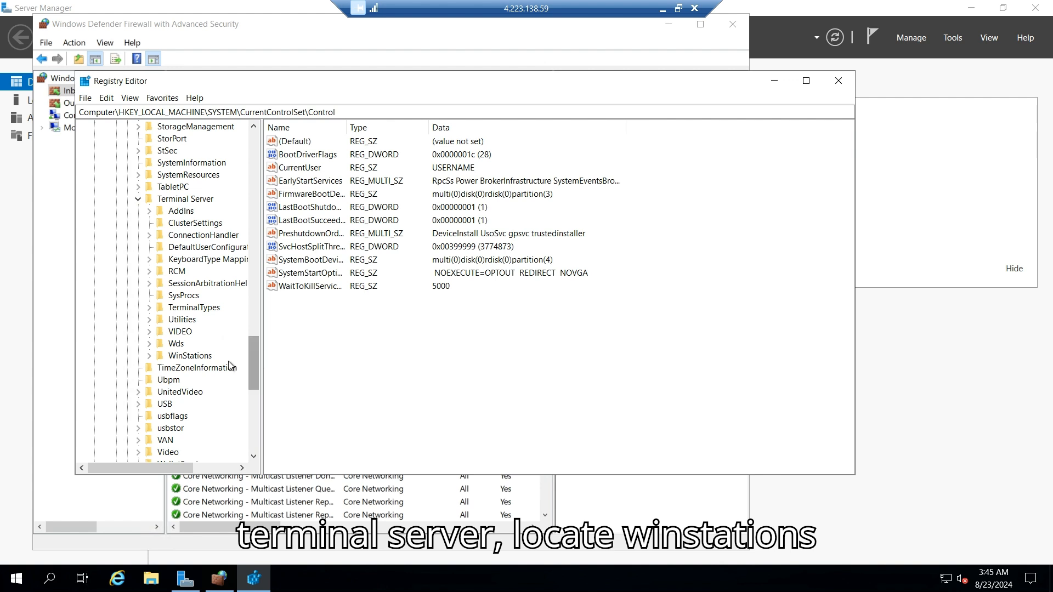
left_click(185, 356)
left_click(149, 356)
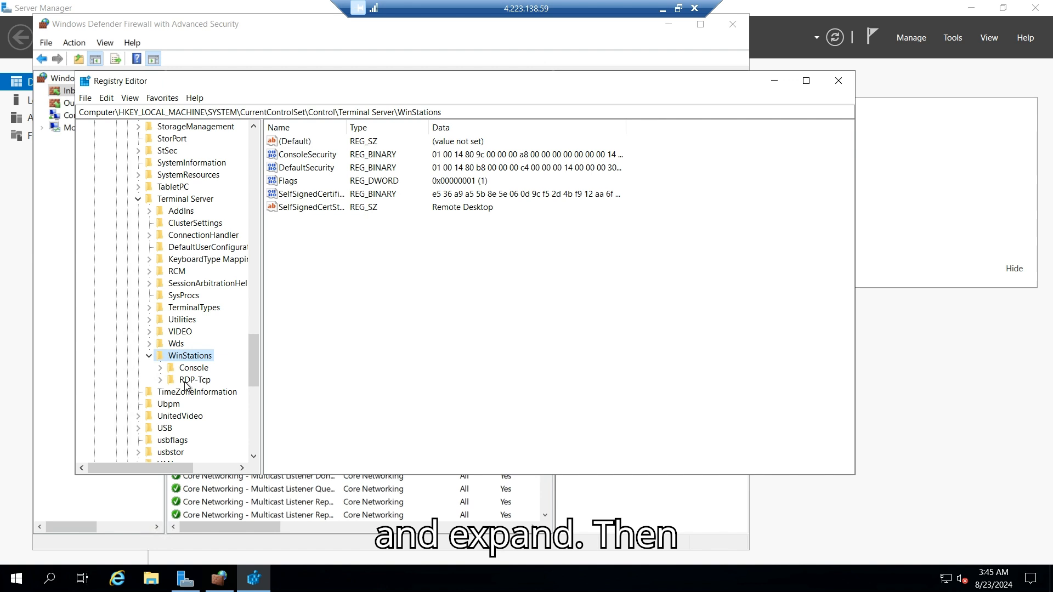
left_click(190, 381)
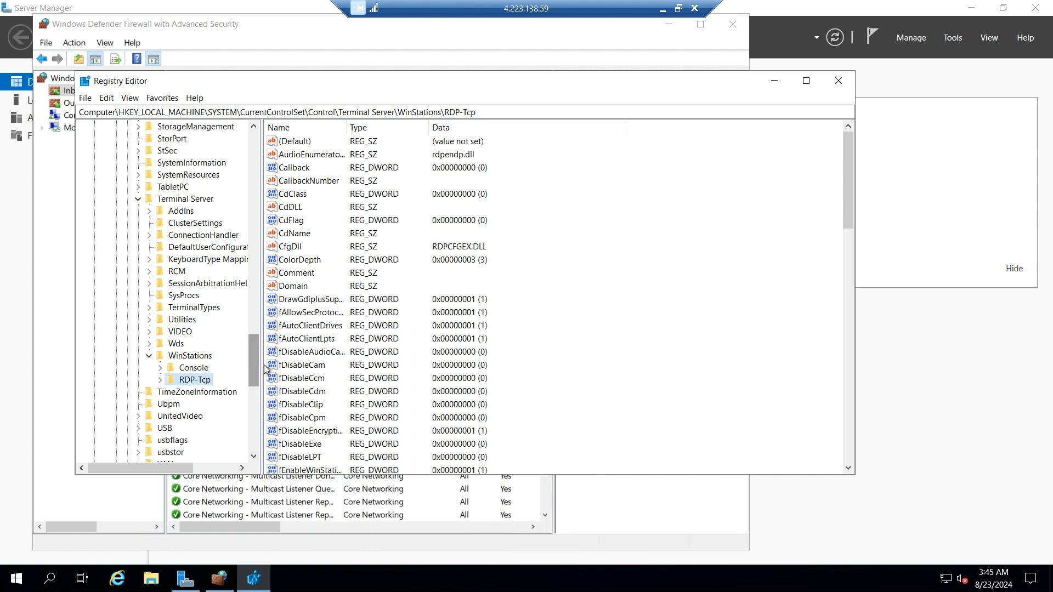
Step: Find the PortNumber value in the RDP-Tcp key and set its data to 6000 in decimal base
left_click(306, 327)
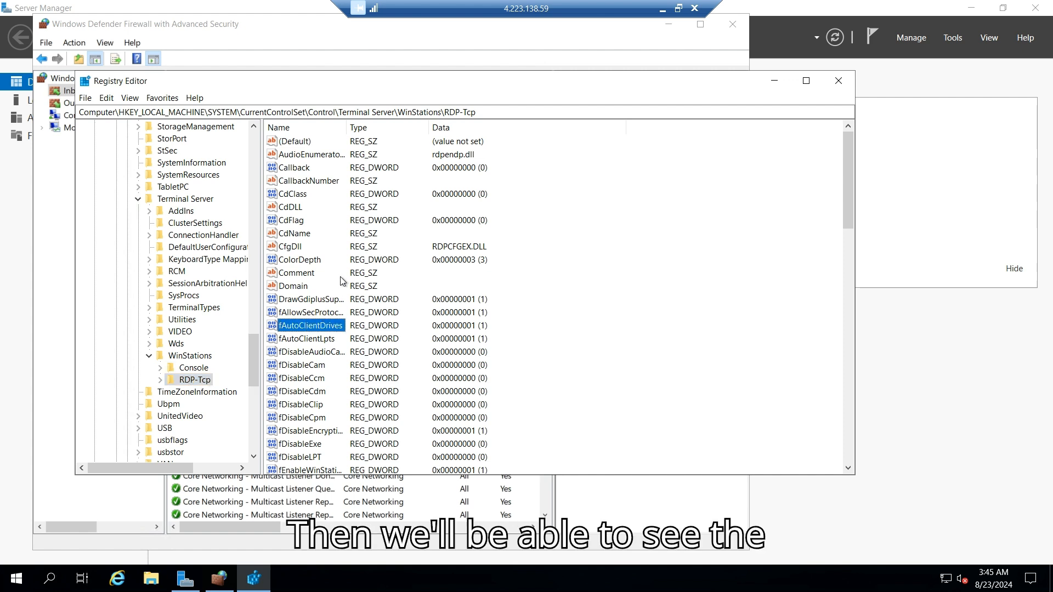
scroll(316, 352, "down", 3)
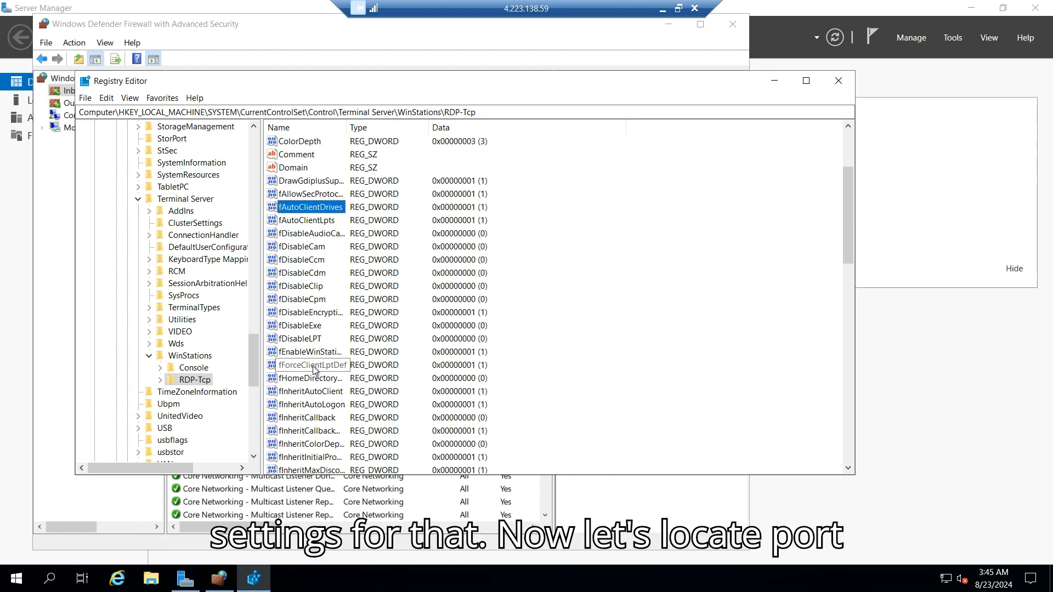
key("p")
scroll(316, 370, "down", 7)
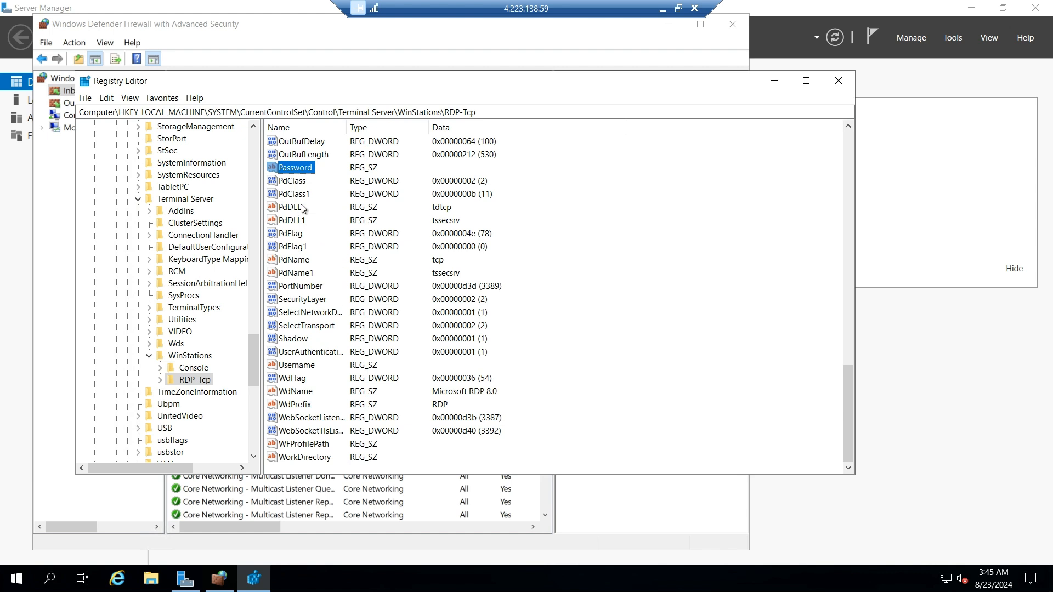
left_click(301, 287)
double_click(301, 288)
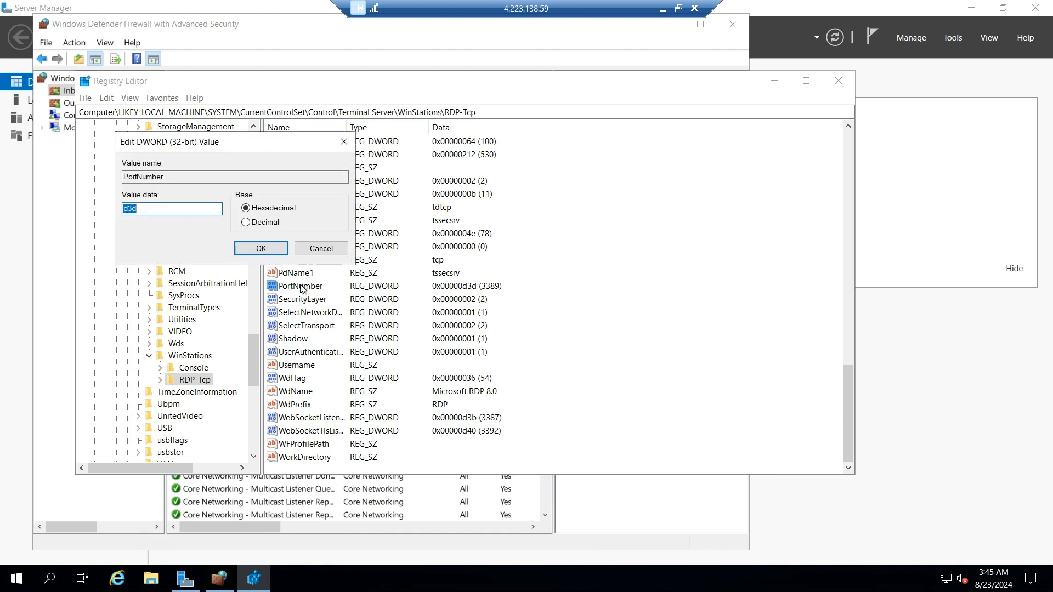
left_click(323, 250)
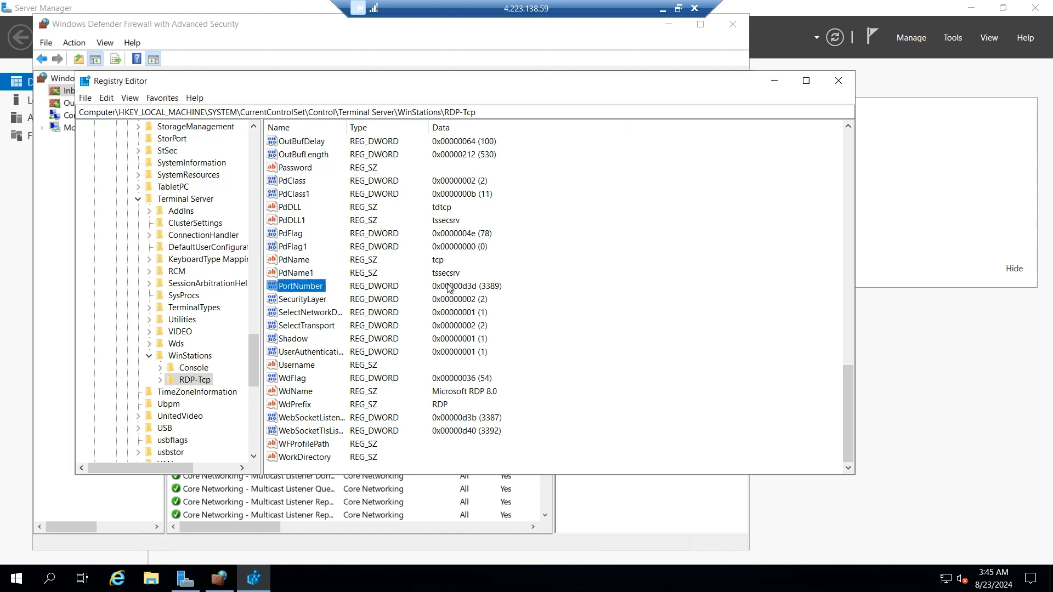
double_click(301, 287)
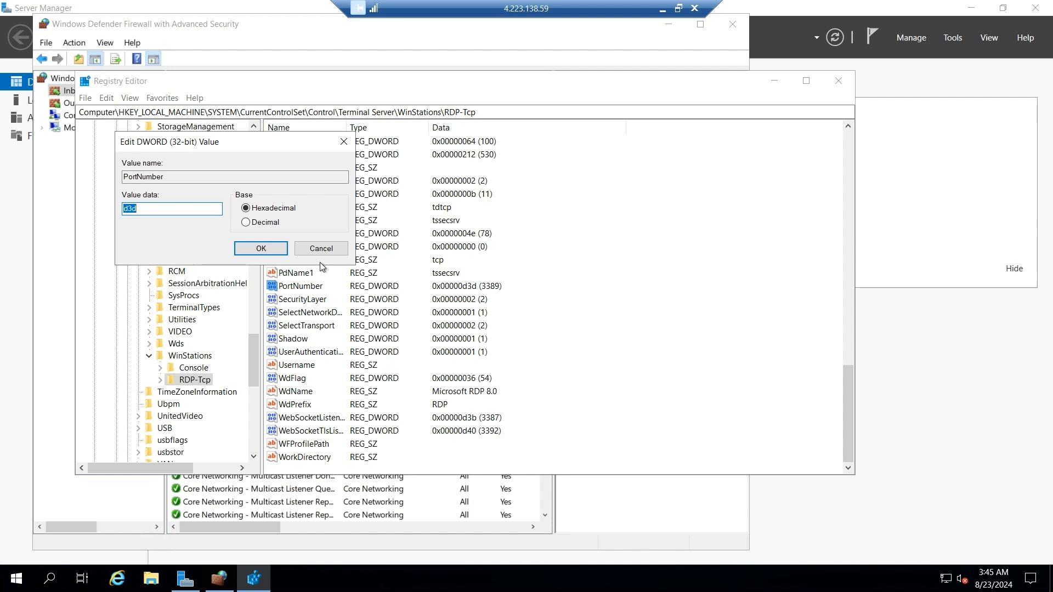
left_click(245, 222)
left_click(158, 209)
left_click_drag(158, 210, 92, 214)
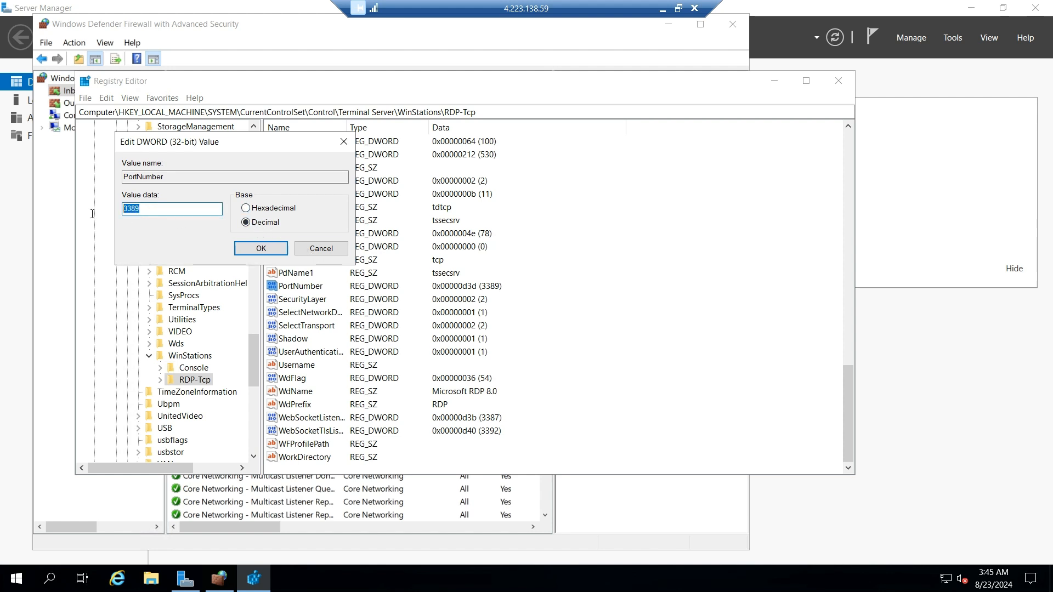
type("6000")
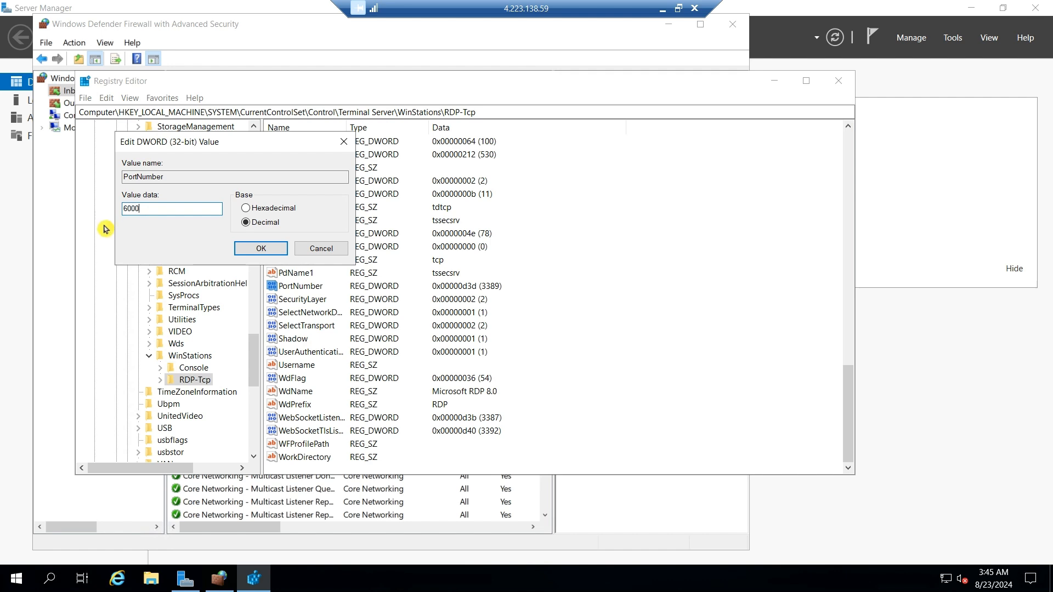
left_click(271, 250)
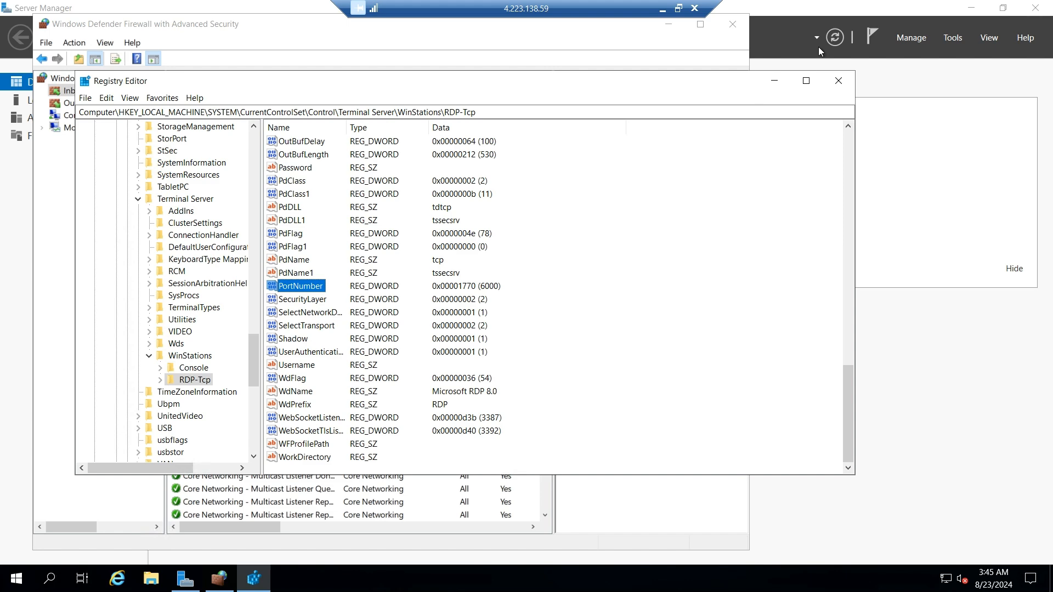
Step: Close the Registry Editor and restart the virtual machine with the reason Other (Unplanned)
left_click(839, 82)
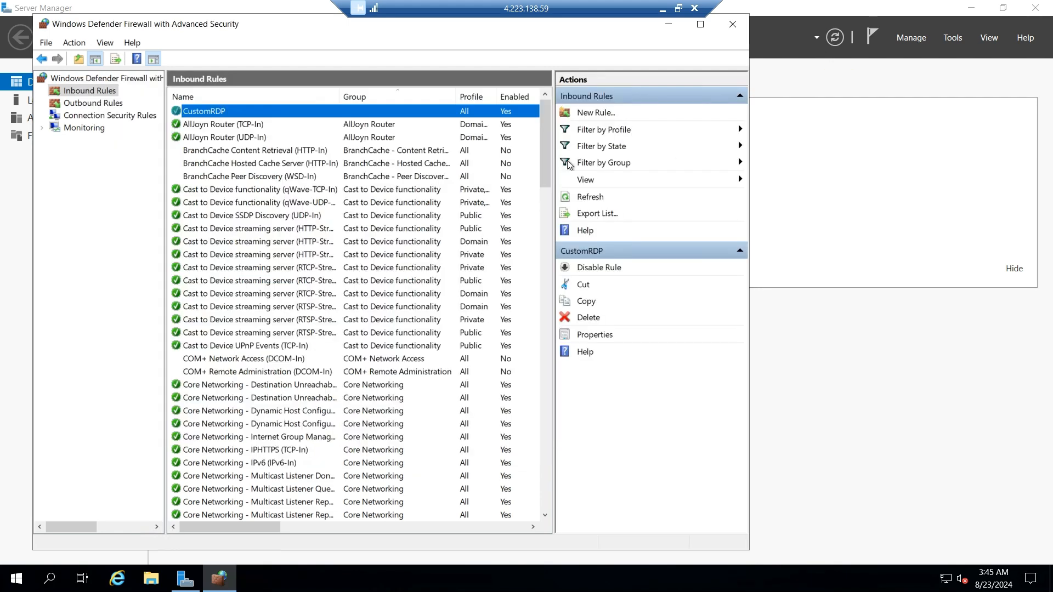
left_click(16, 579)
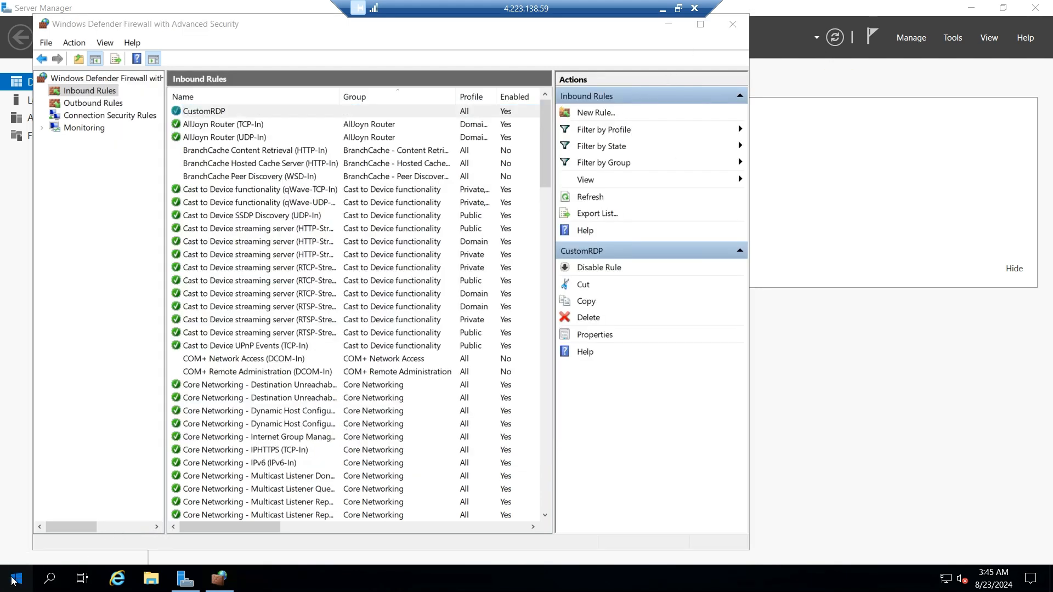
left_click(16, 549)
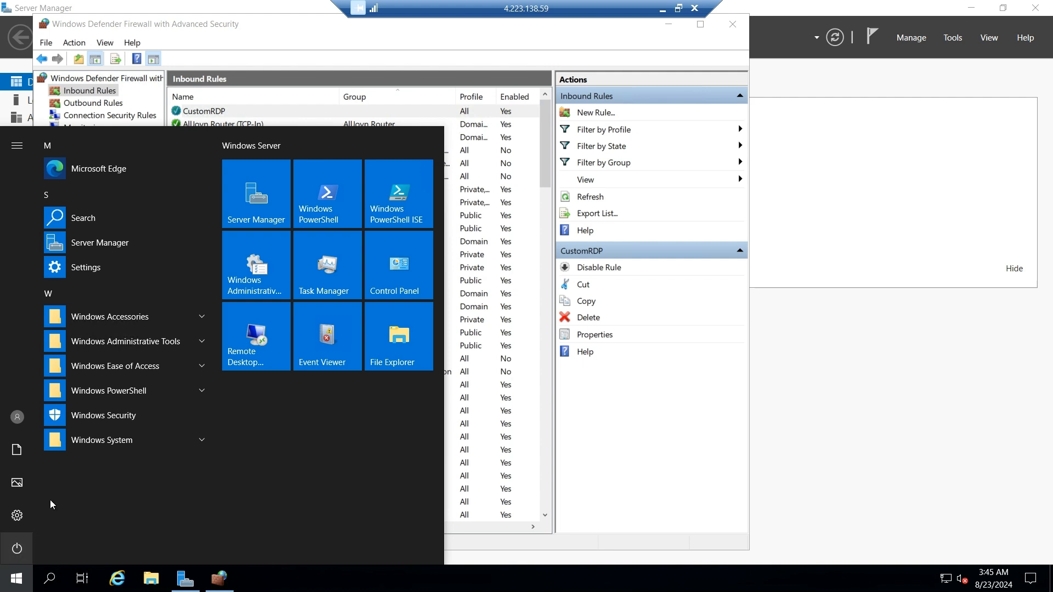
left_click(60, 511)
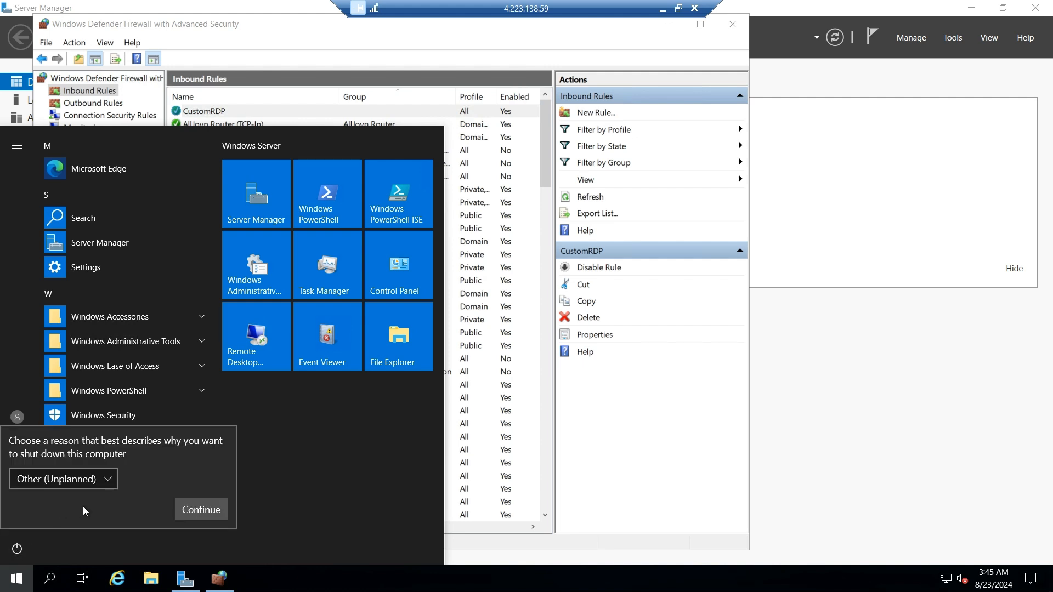
left_click(202, 510)
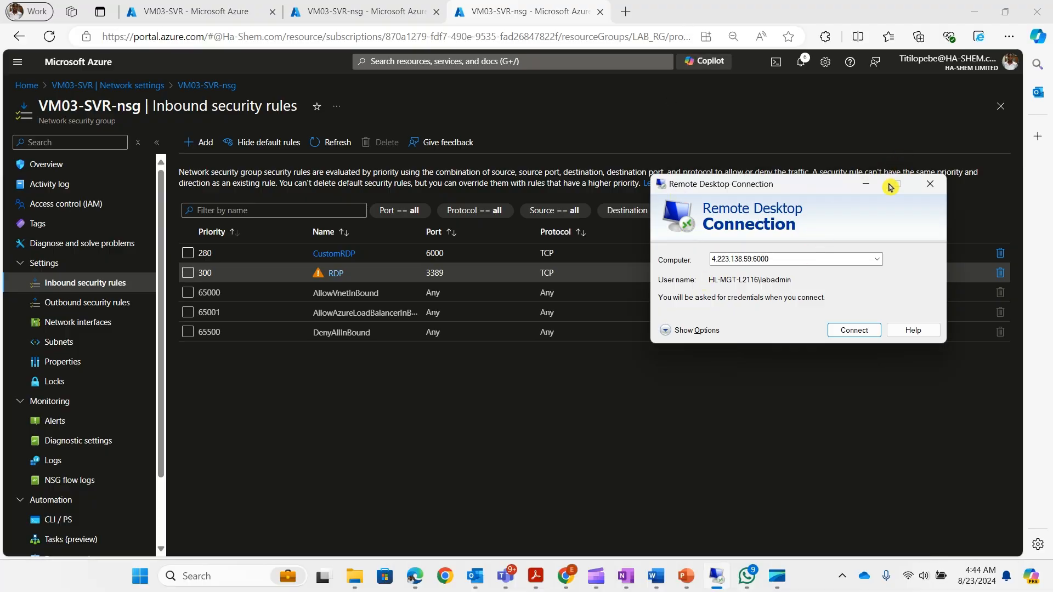
Step: Check the CustomRDP rule's port in the VM03-SVR-nsg inbound security rules, and return to Remote Desktop Connection
left_click(868, 187)
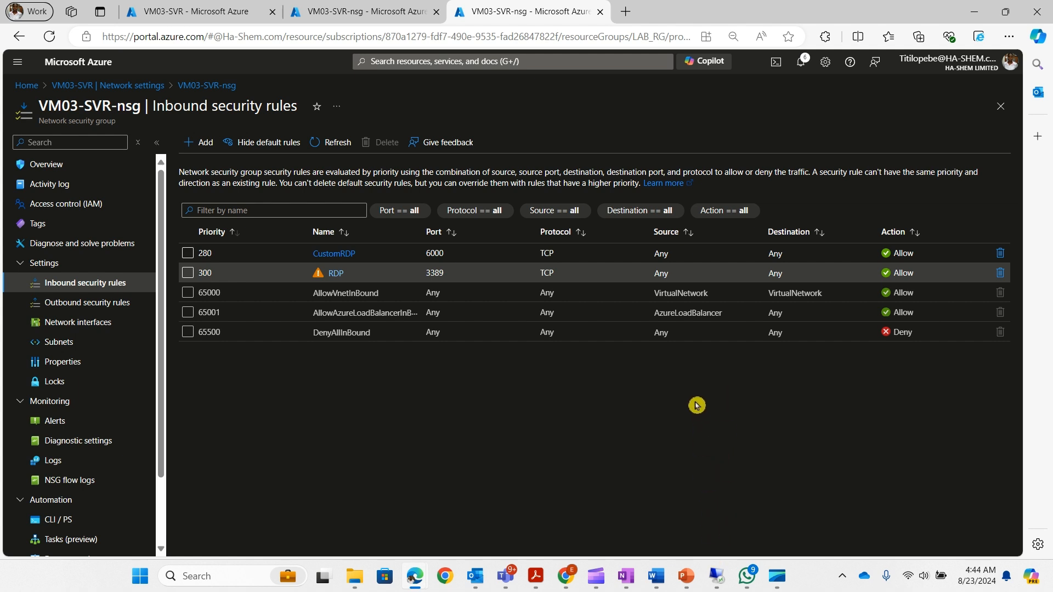
left_click_drag(443, 252, 423, 252)
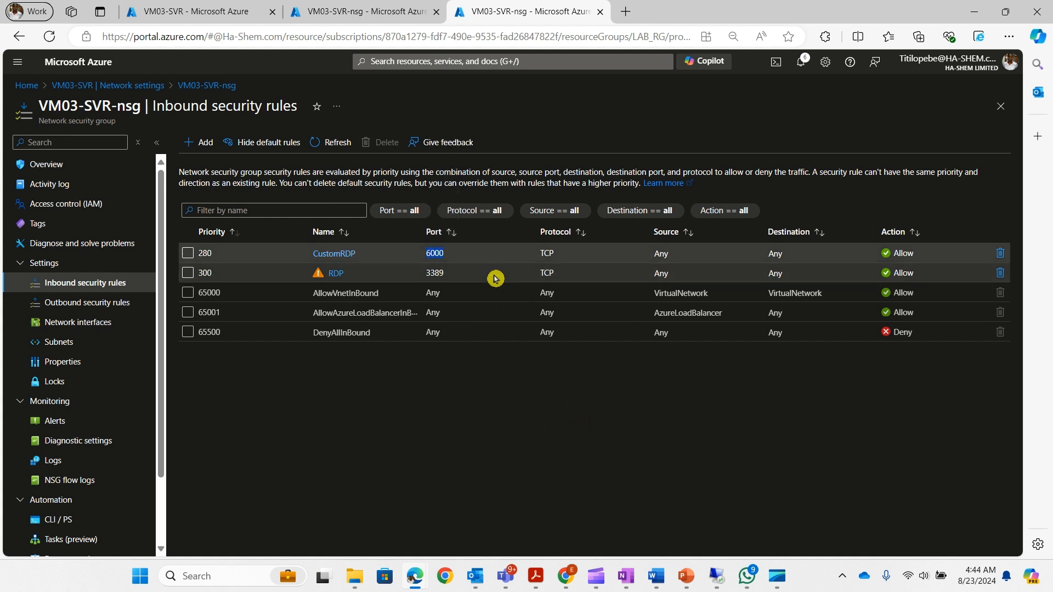
left_click(716, 580)
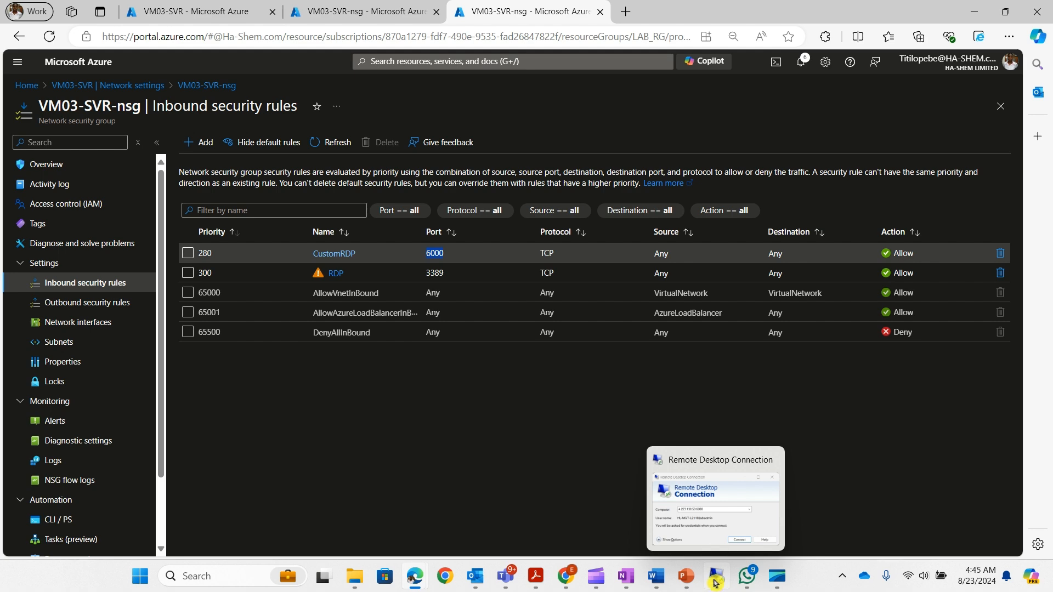
left_click(718, 524)
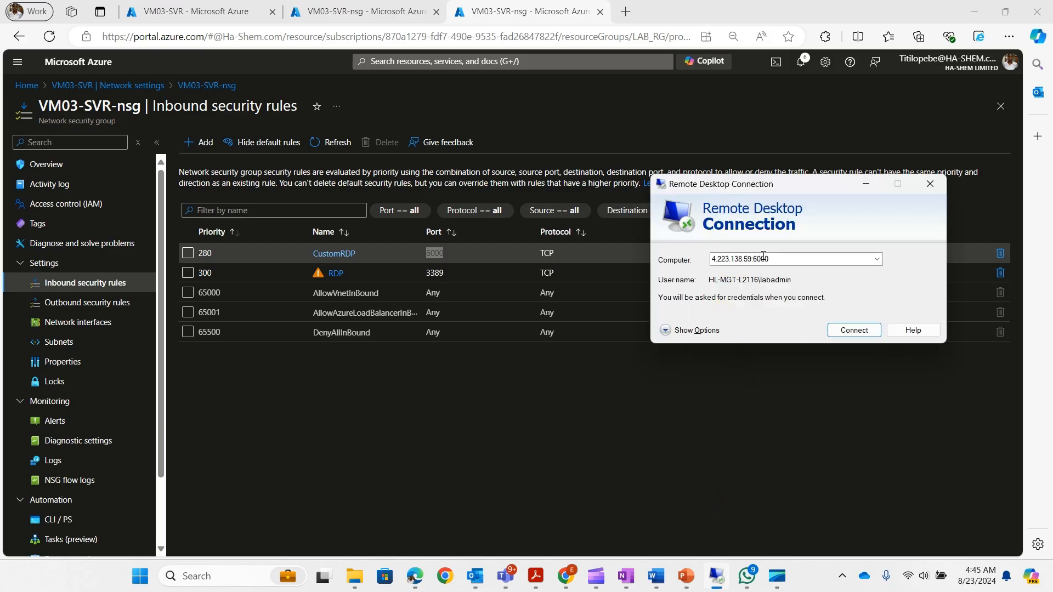
Step: Connect to 4.223.138.59:6000 with the account password, accept the certificate warning, maximize the session and dismiss the Server Manager notice
left_click(857, 332)
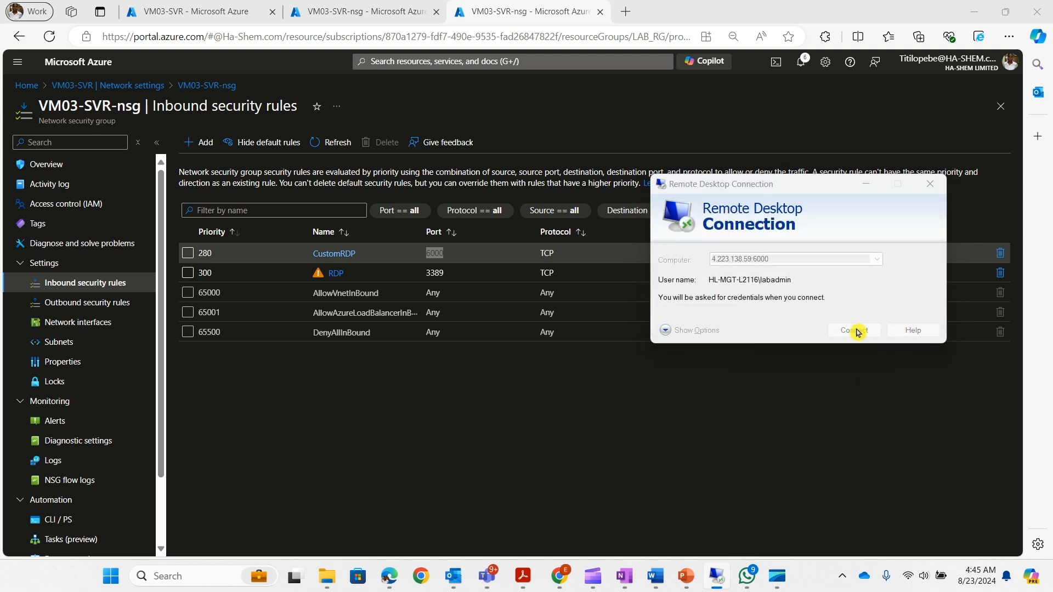
type("•••••••••")
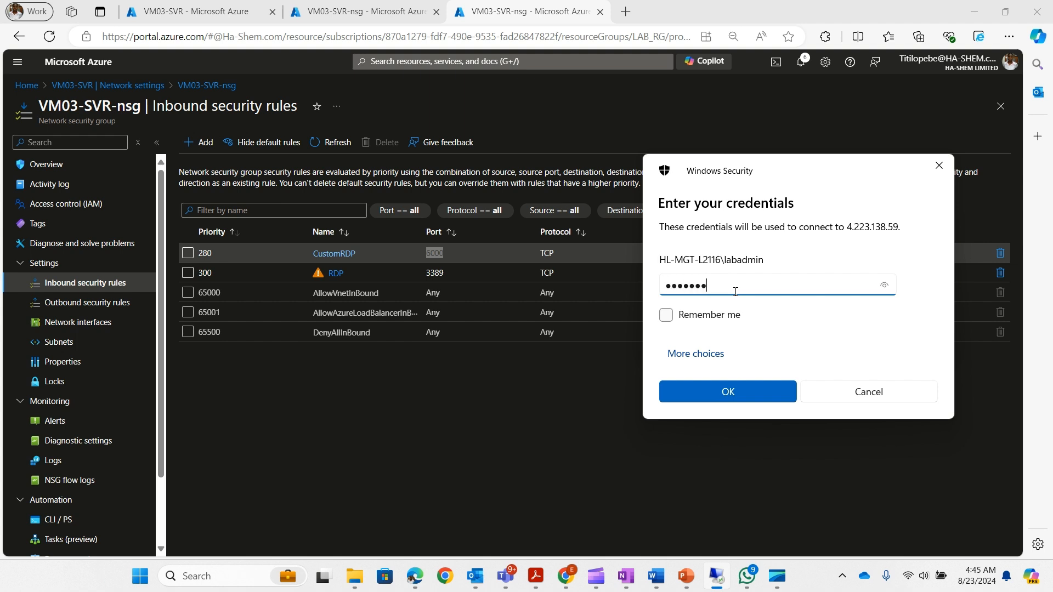
type("••")
left_click(758, 400)
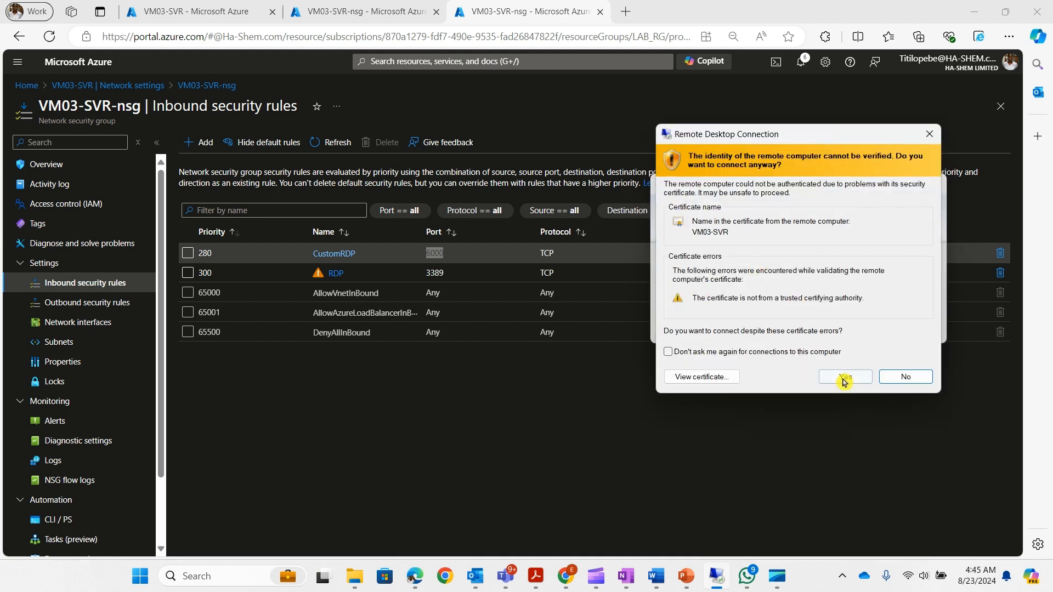
left_click(847, 378)
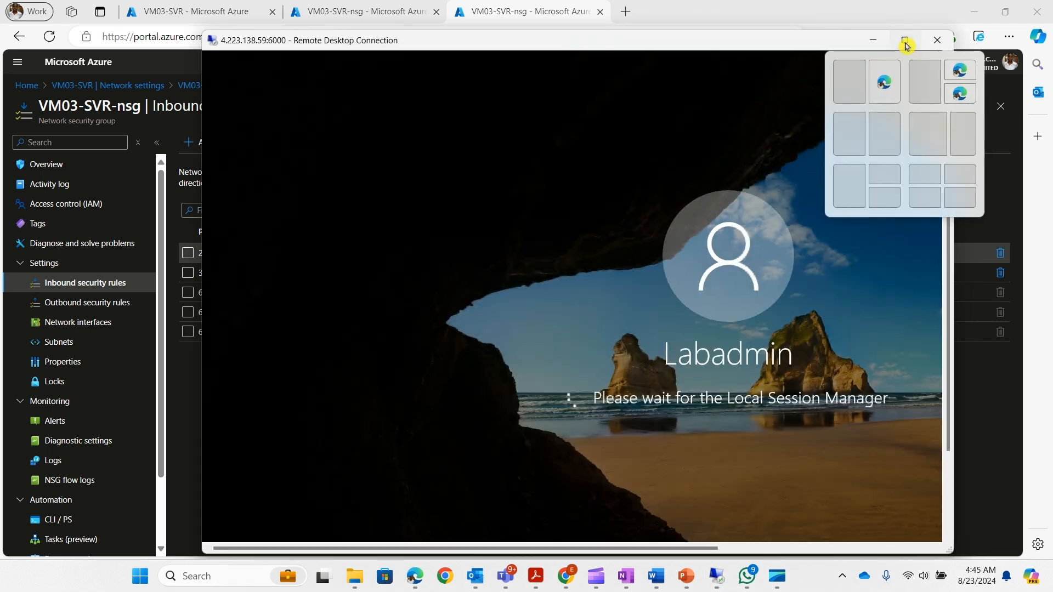
left_click(905, 43)
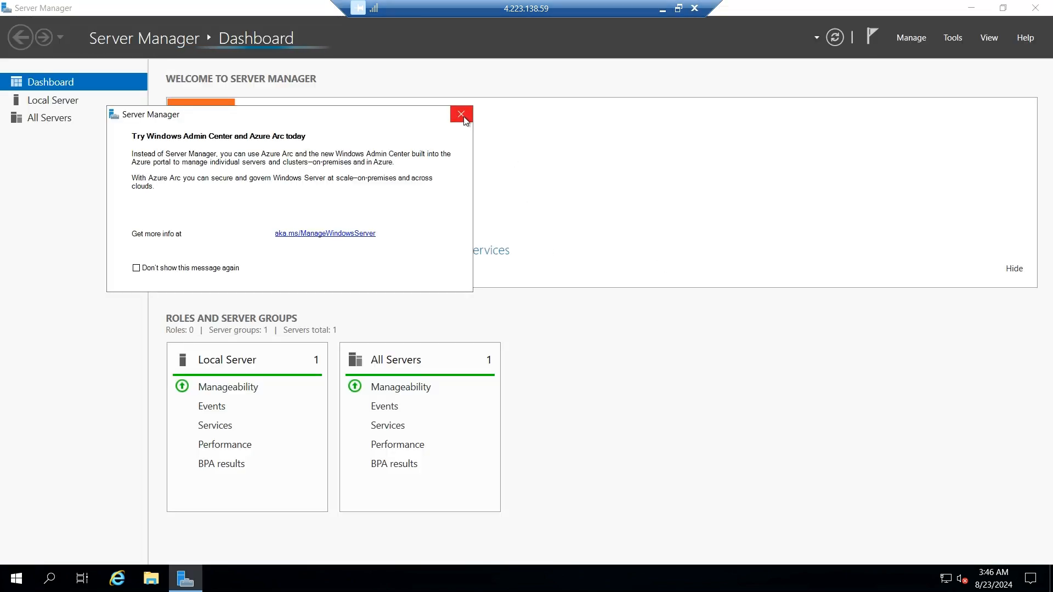
left_click(461, 114)
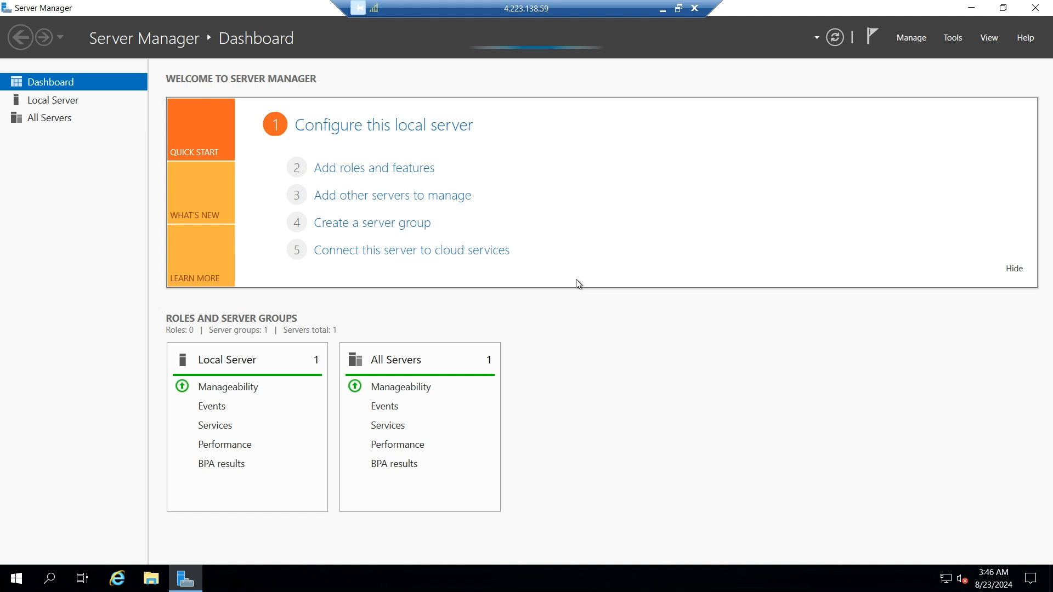
Step: Return to the Azure portal and delete the RDP inbound rule for port 3389 from VM03-SVR-nsg
left_click(665, 10)
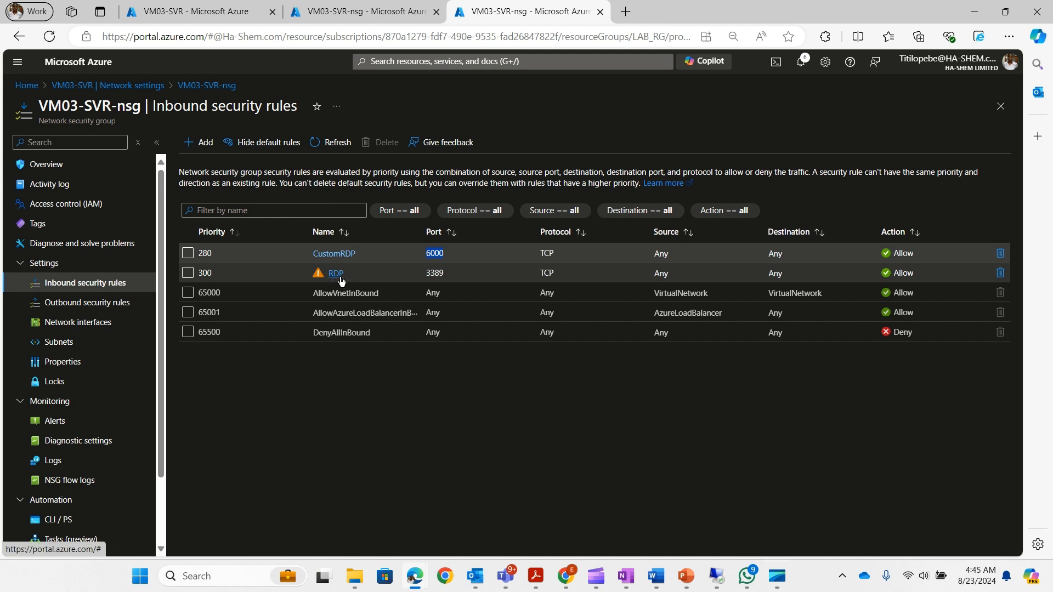
left_click(190, 275)
left_click(188, 273)
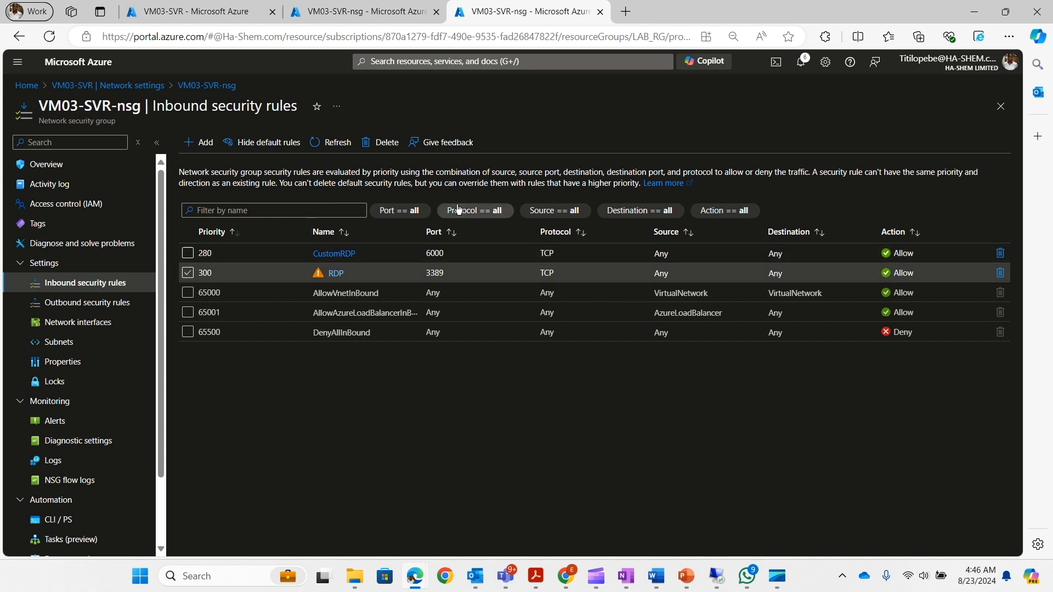
left_click(385, 144)
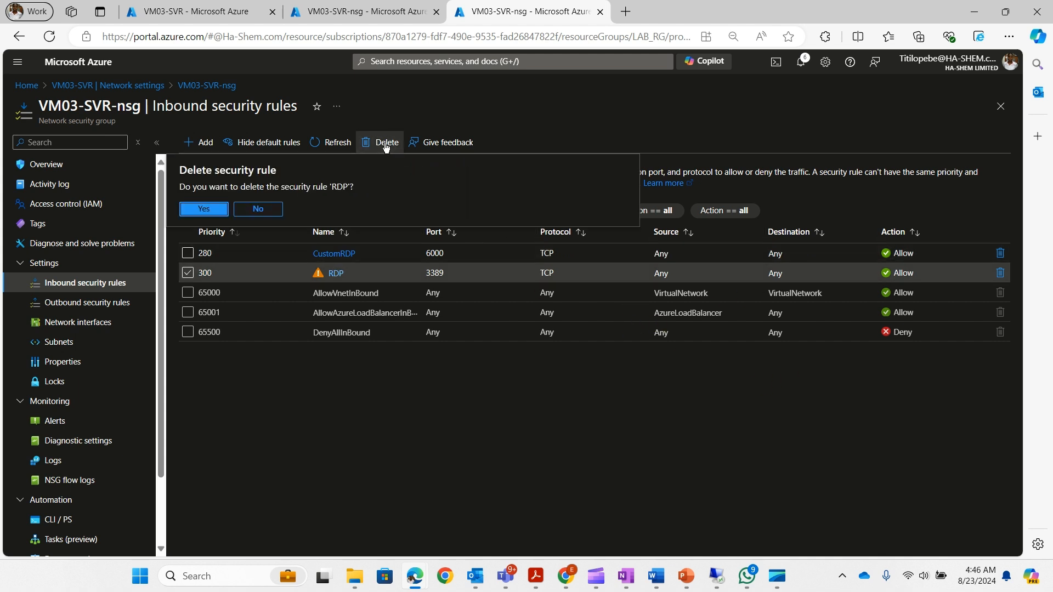
left_click(203, 209)
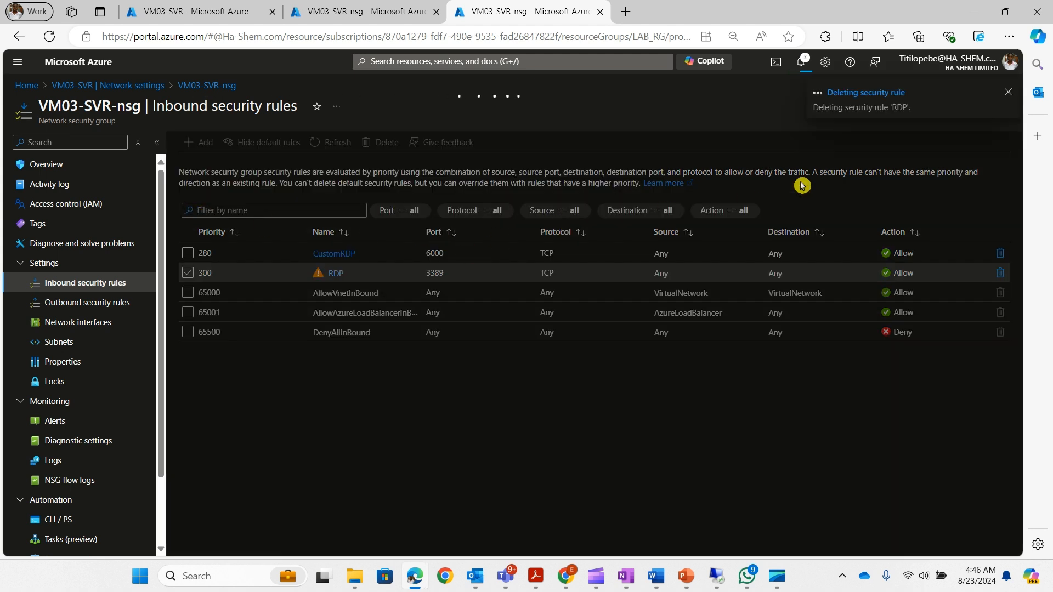